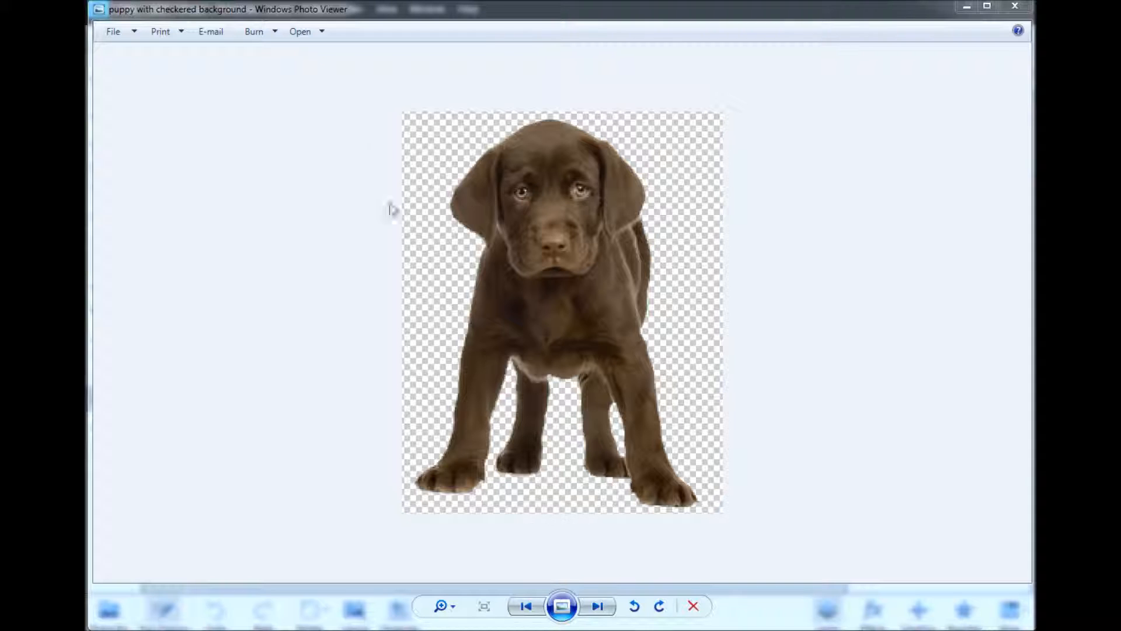
Switch to Photoshop Elements and open the Puppy JPEG from the PhotoShop Project 4 - Puppy PNG folder.
left_click(968, 11)
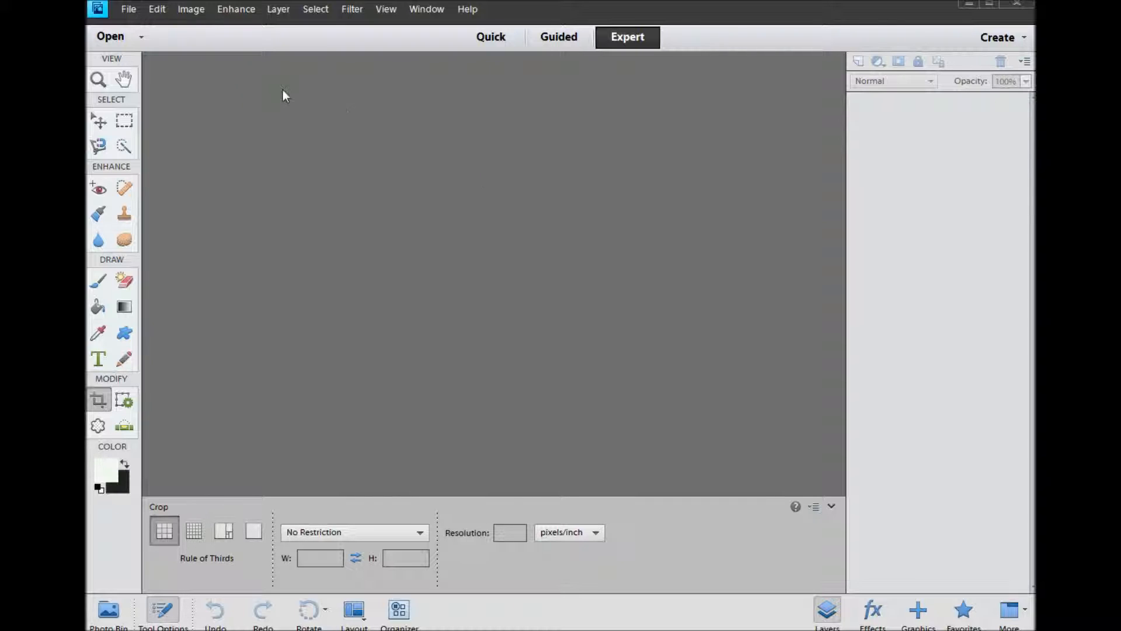
left_click(129, 9)
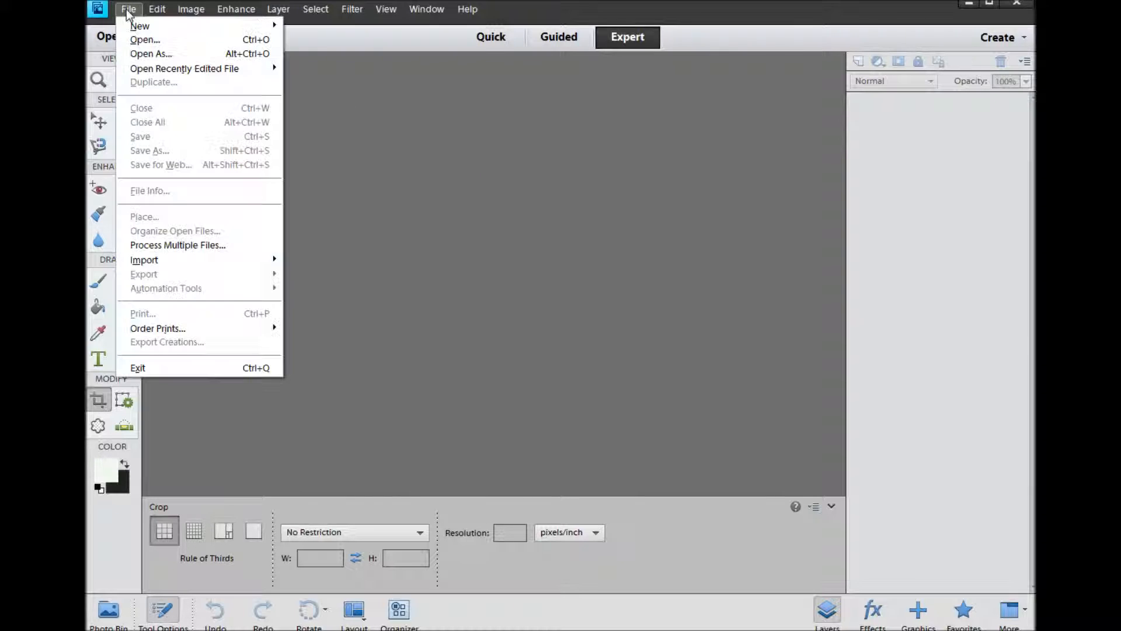
left_click(143, 40)
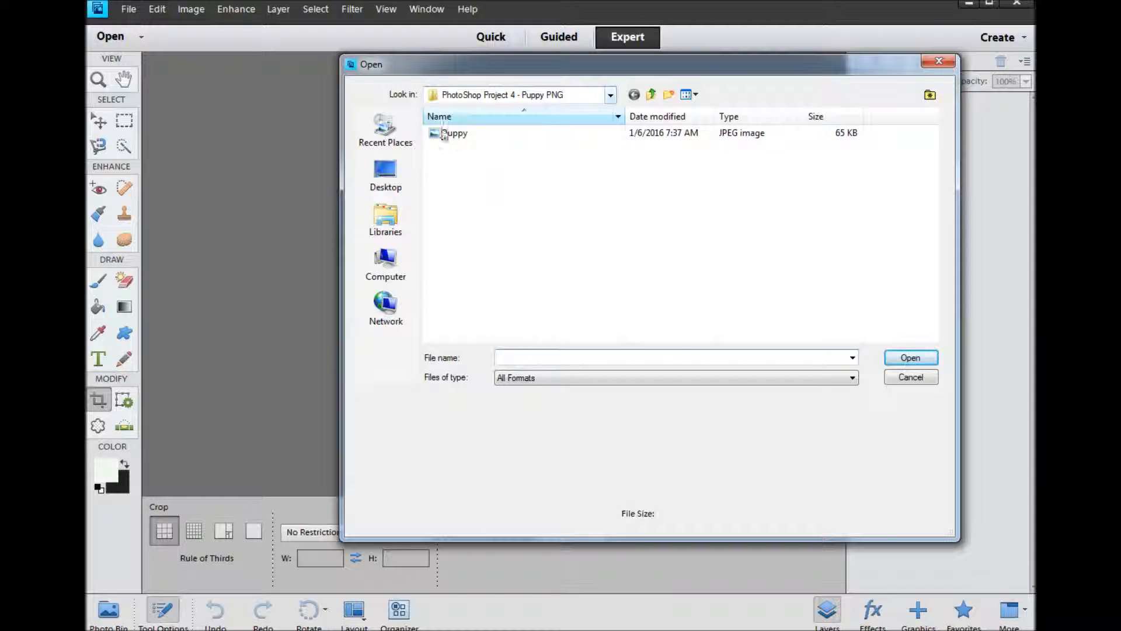
left_click(610, 96)
left_click(609, 97)
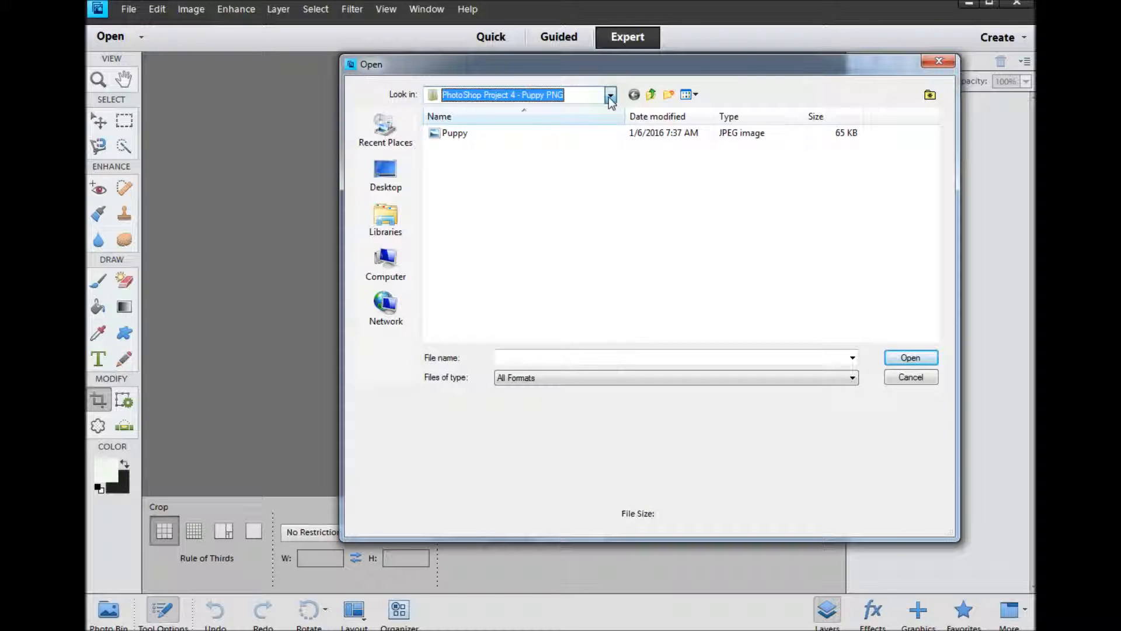
left_click(650, 94)
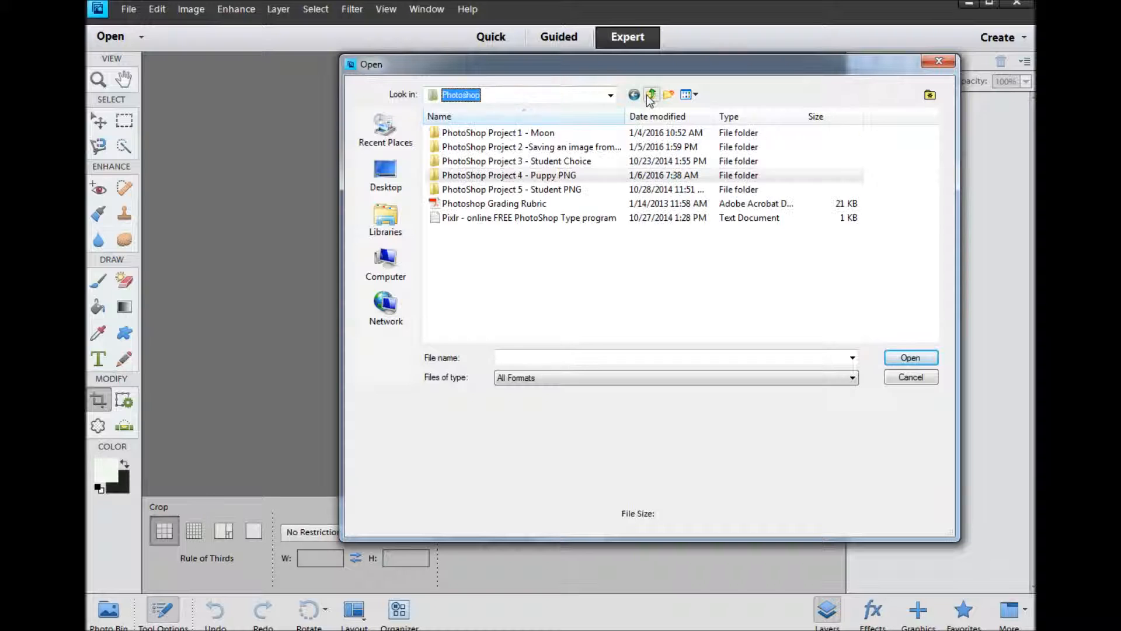
left_click(650, 94)
left_click(449, 218)
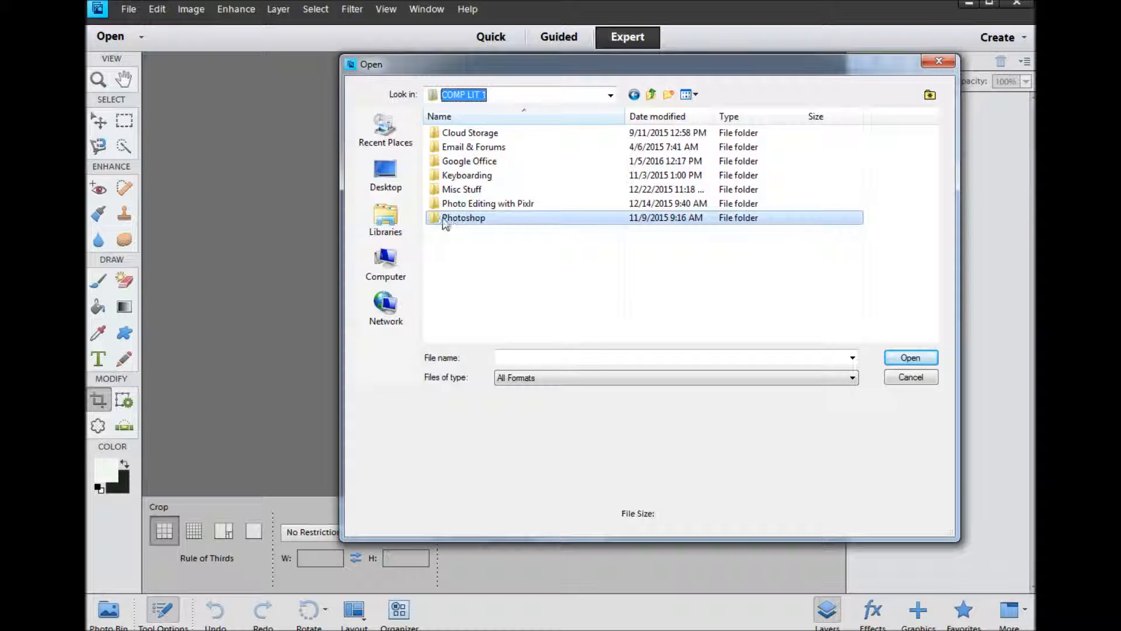
double_click(487, 219)
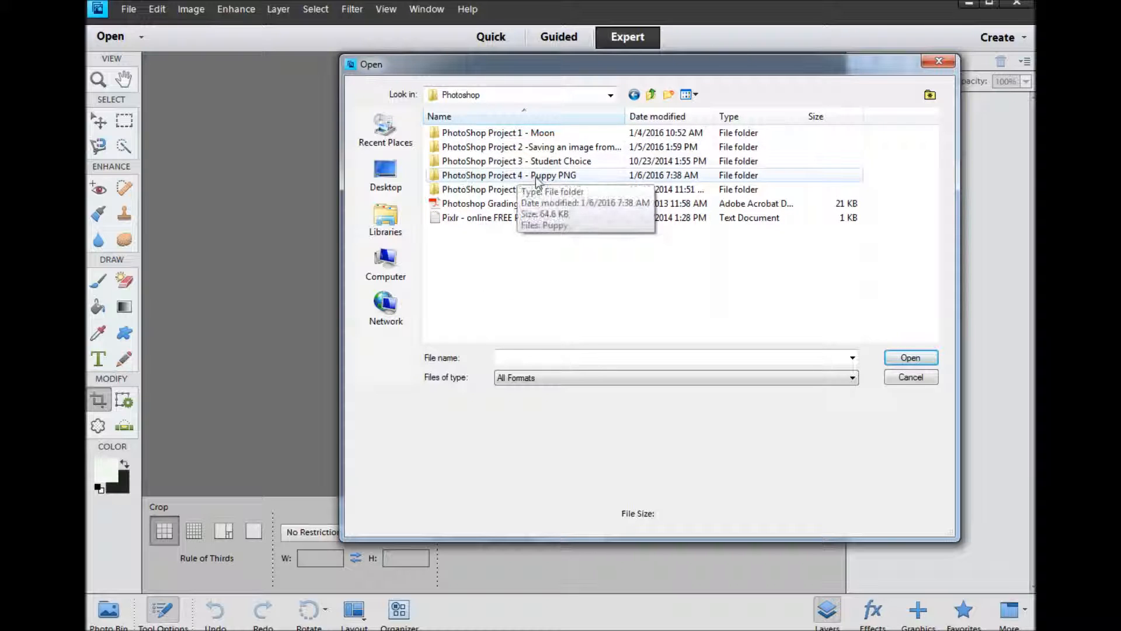
left_click(524, 176)
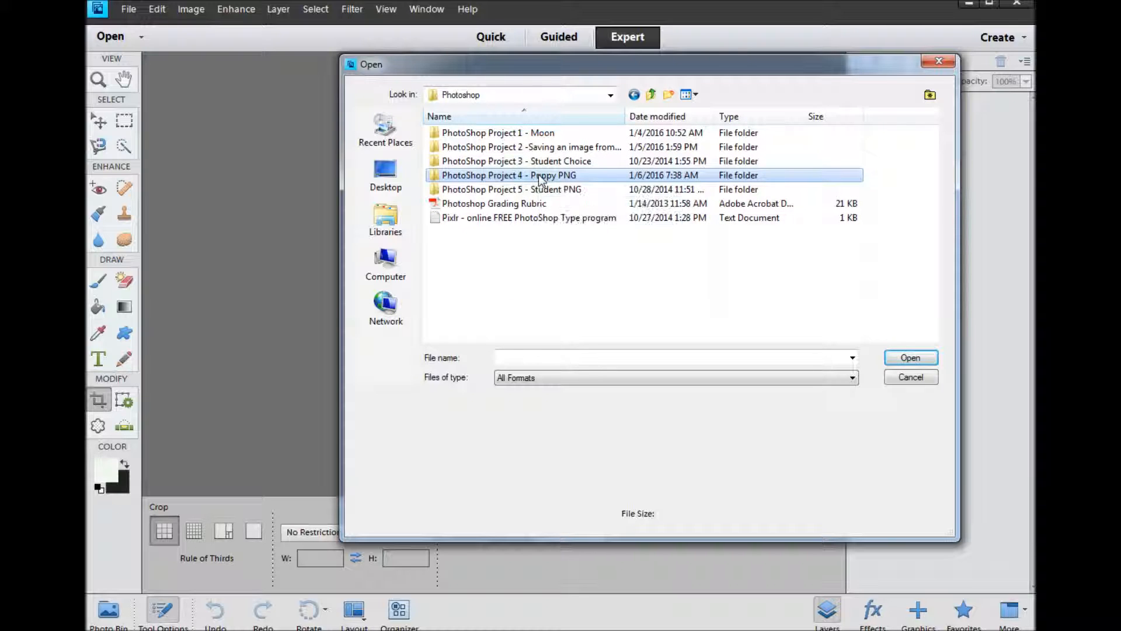
double_click(537, 176)
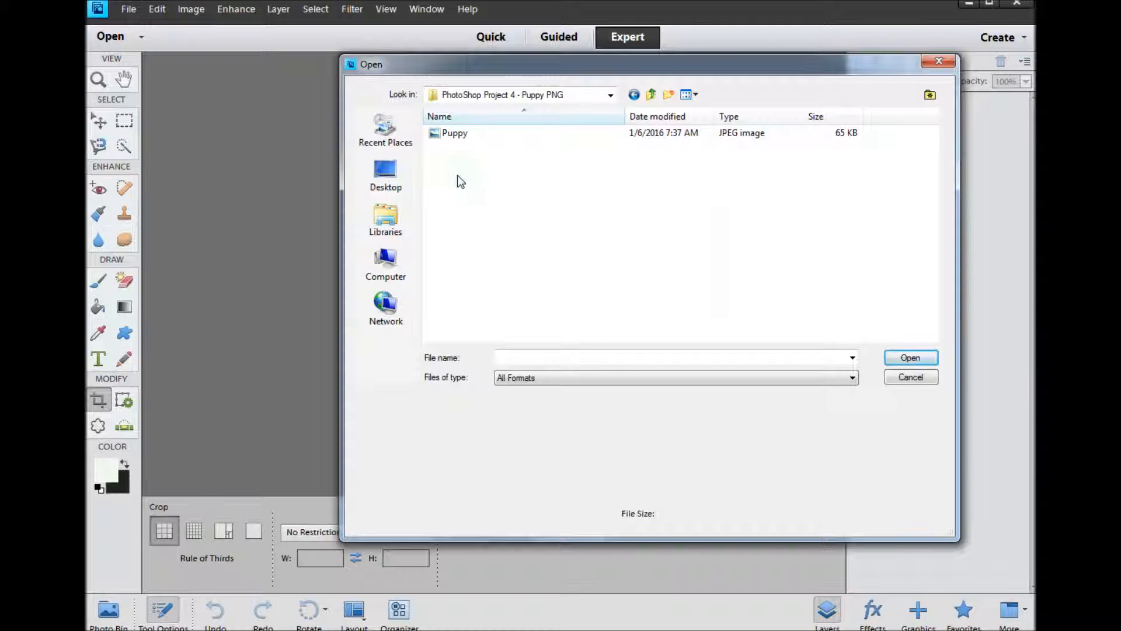
double_click(446, 134)
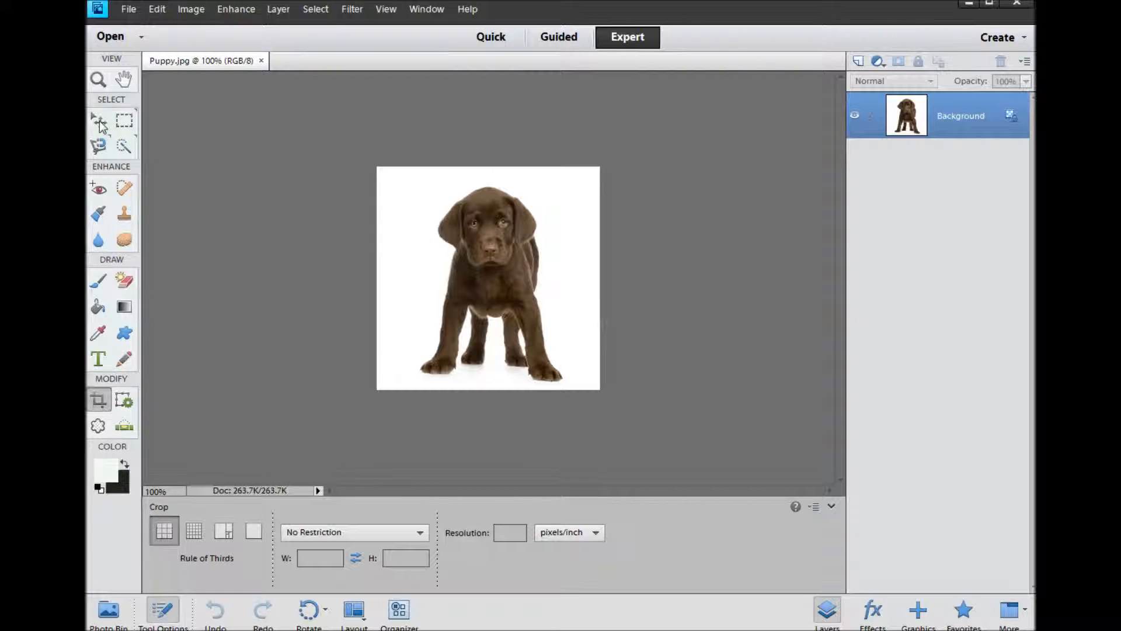
Remove the white background around the puppy and in the gap between its legs with the Magic Eraser.
left_click(99, 80)
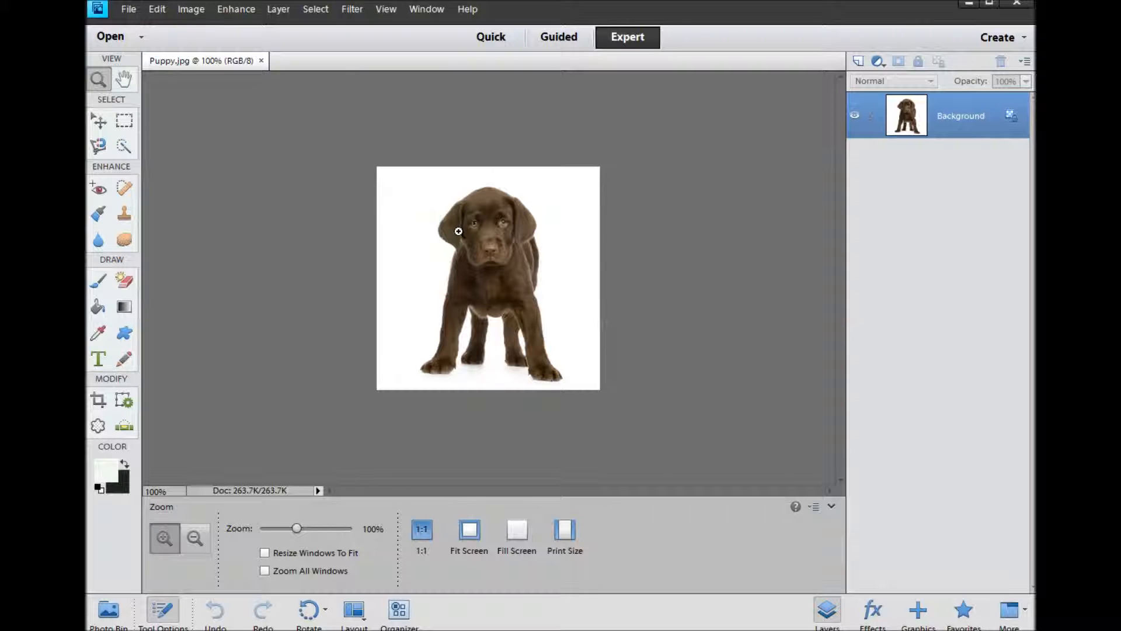
left_click(416, 217)
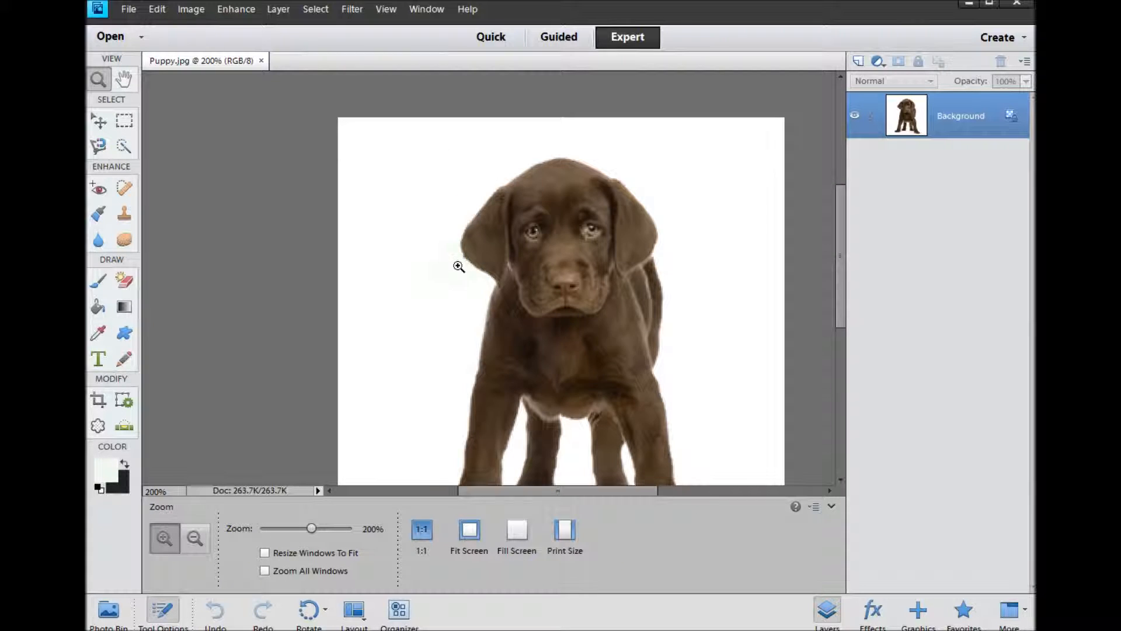
scroll(458, 263, "down", 3)
scroll(460, 265, "down", 1)
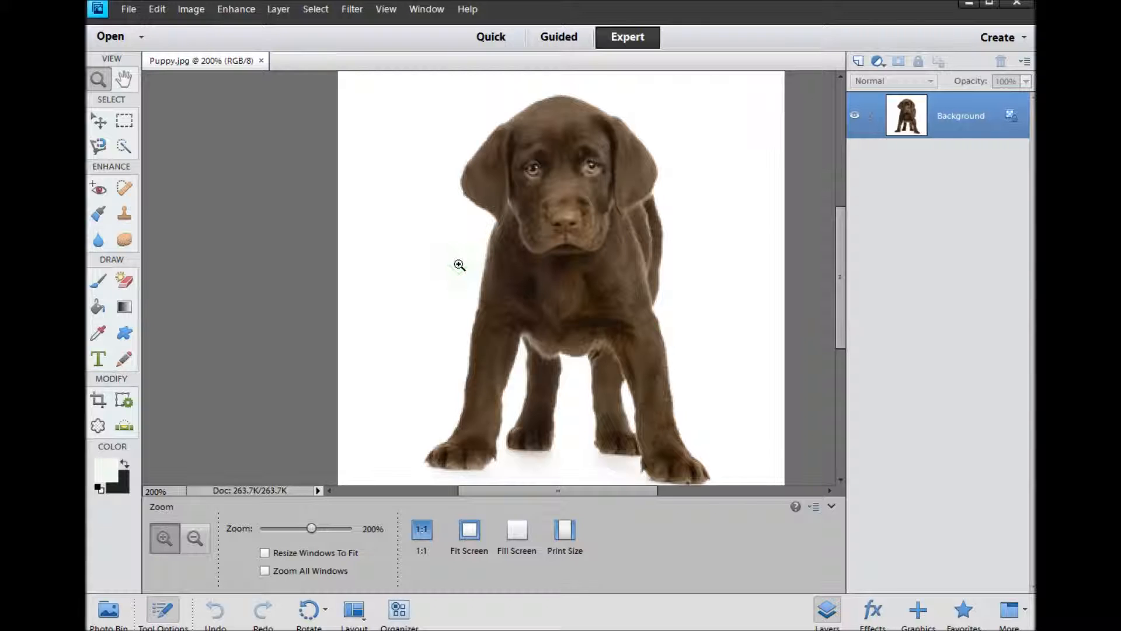
scroll(459, 264, "down", 1)
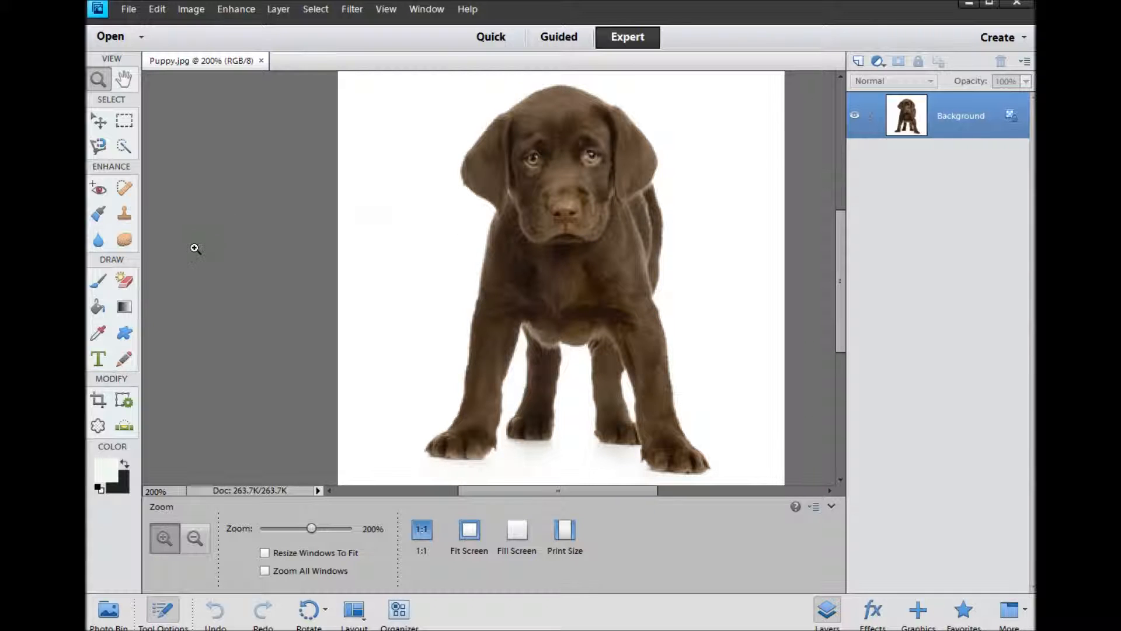
left_click(127, 284)
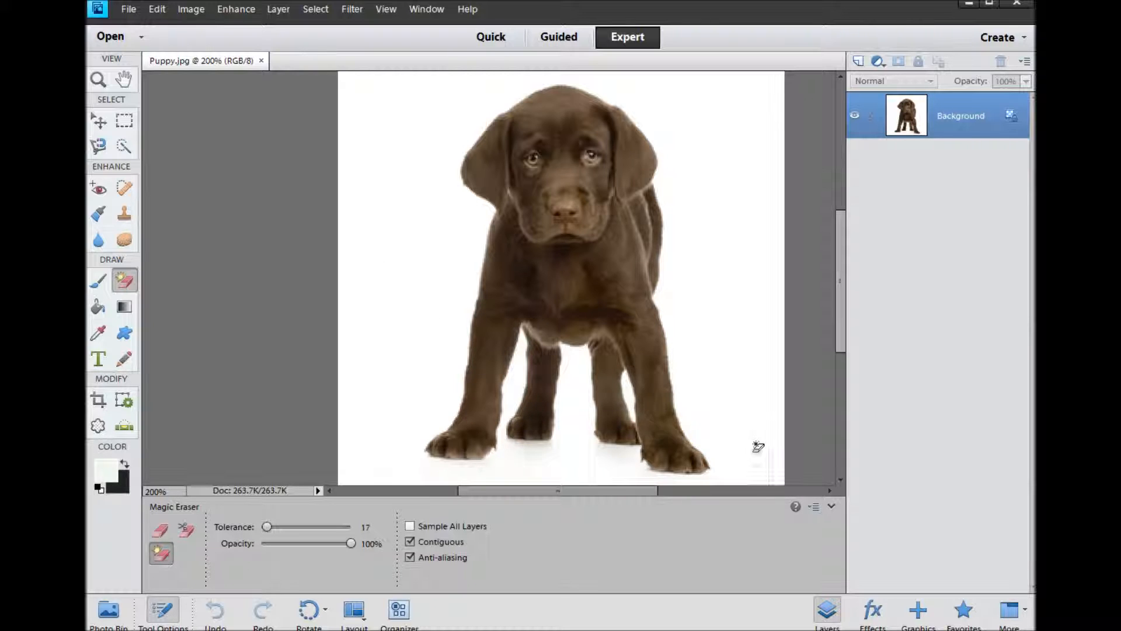
left_click(403, 174)
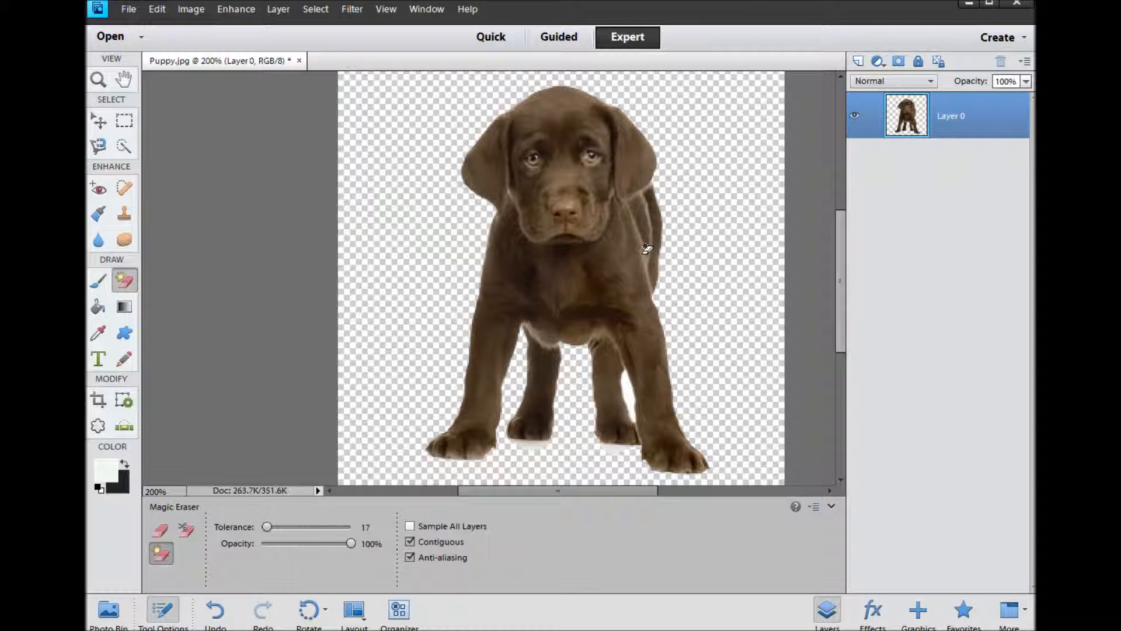
left_click(629, 391)
Fill the transparent background and the gap between the legs with bright green (27fb04) using the Paint Bucket.
left_click(108, 475)
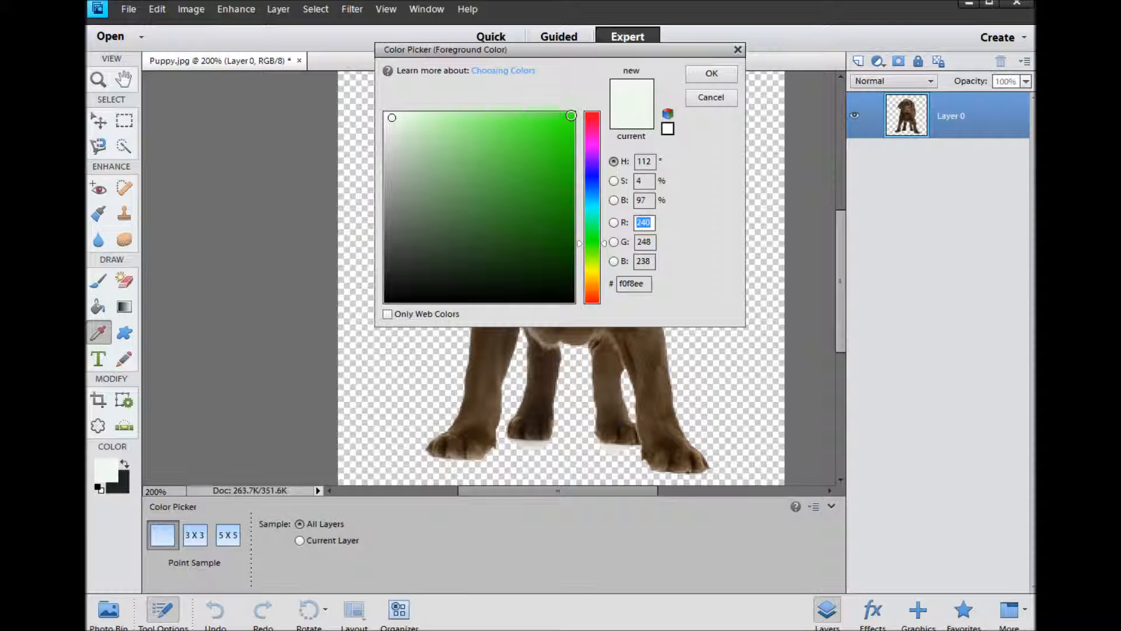
left_click(571, 115)
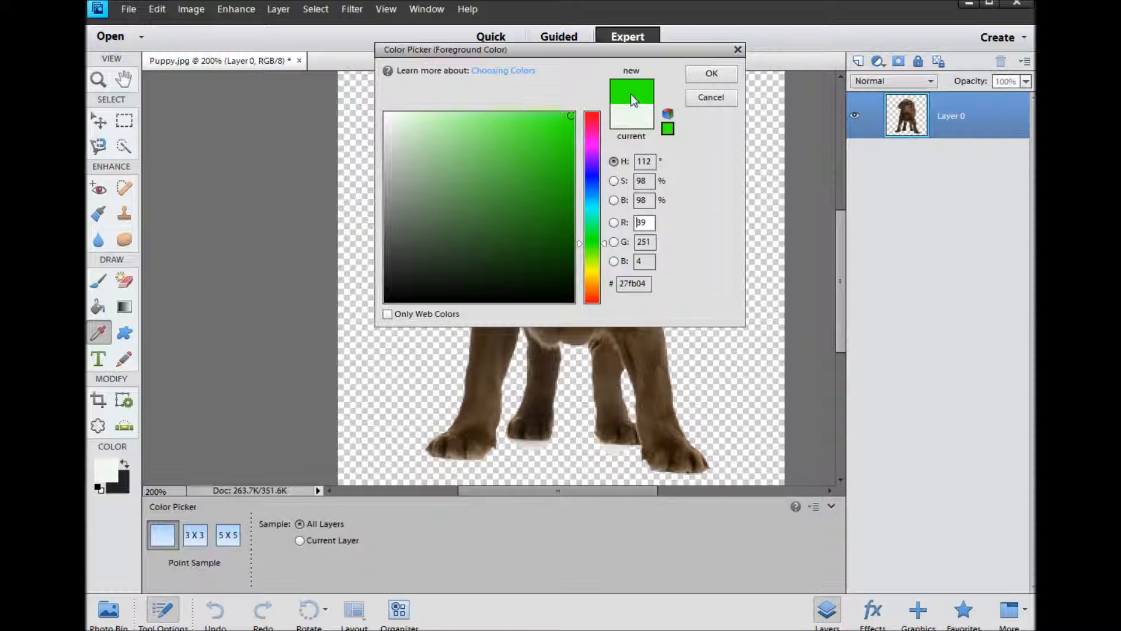
left_click(708, 75)
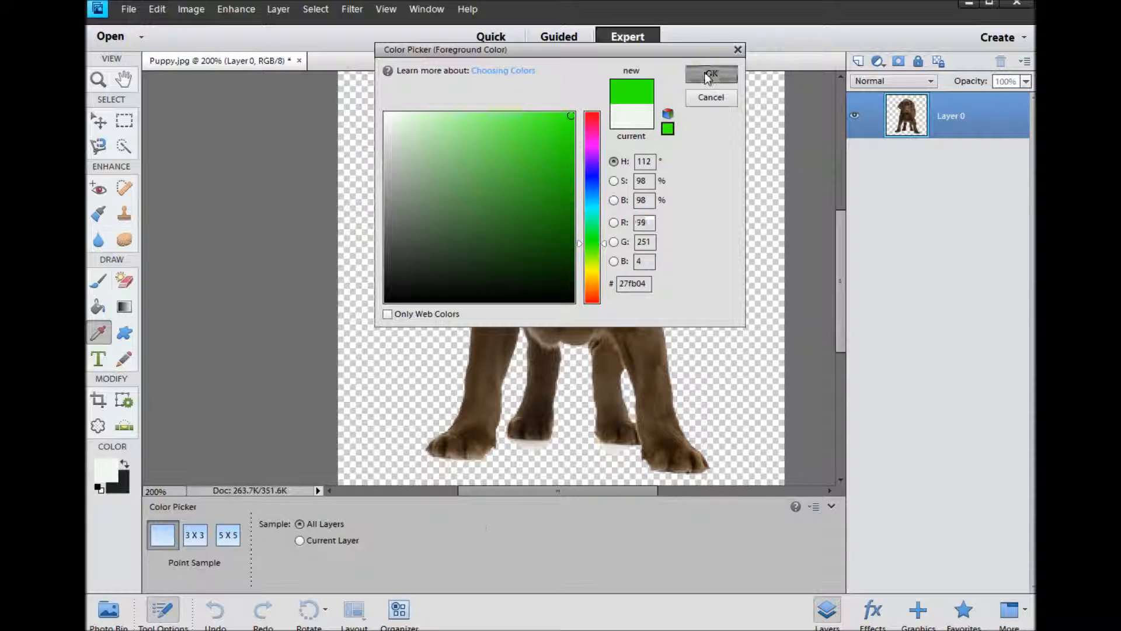
left_click(98, 305)
left_click(414, 101)
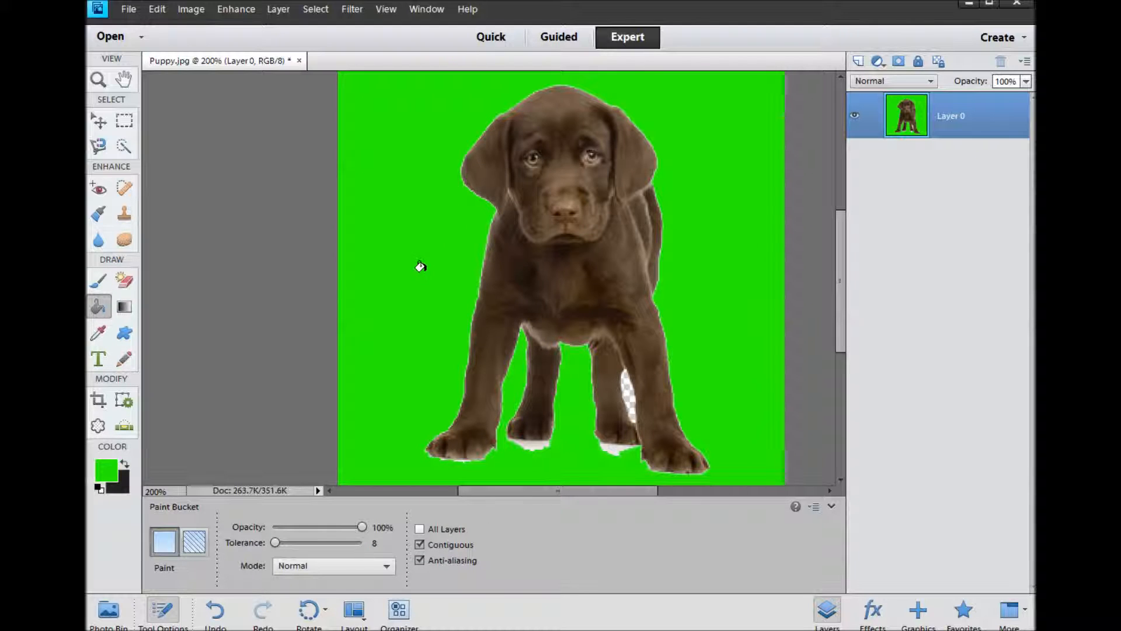
left_click(625, 387)
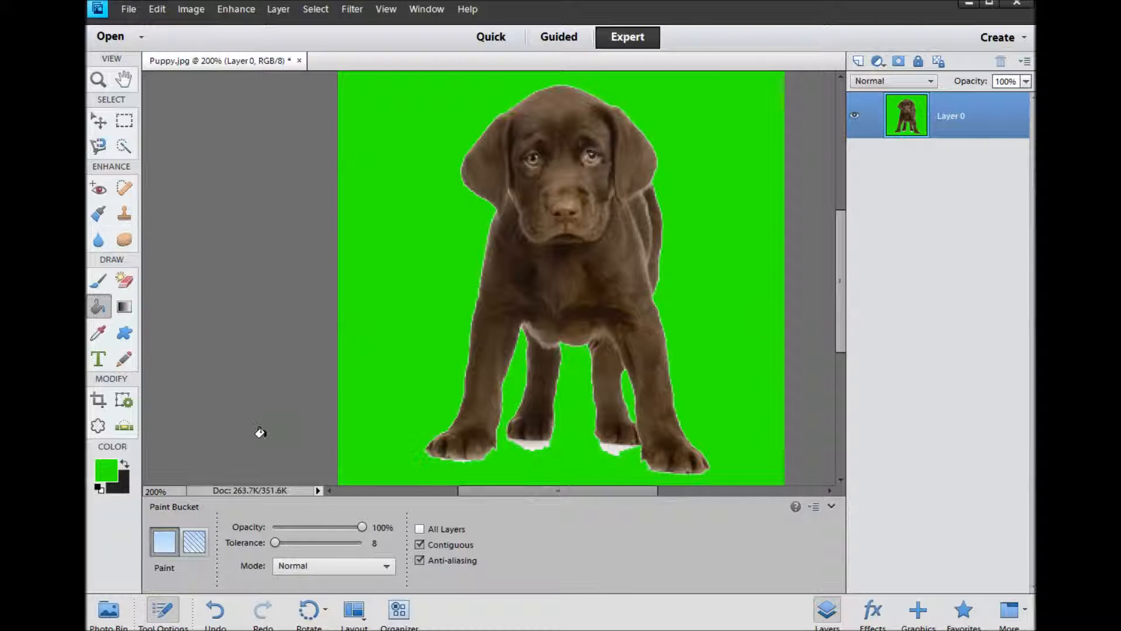
Erase the white remnants under the back paws and all the green background areas with the Magic Eraser.
left_click(124, 281)
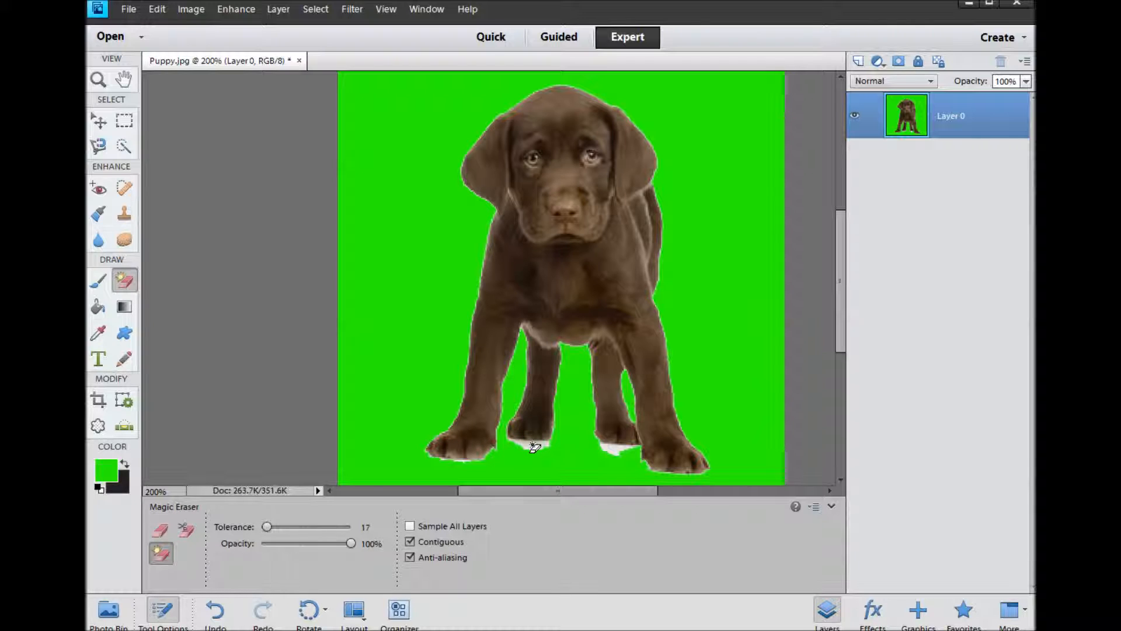
left_click(533, 446)
left_click(615, 455)
left_click(412, 237)
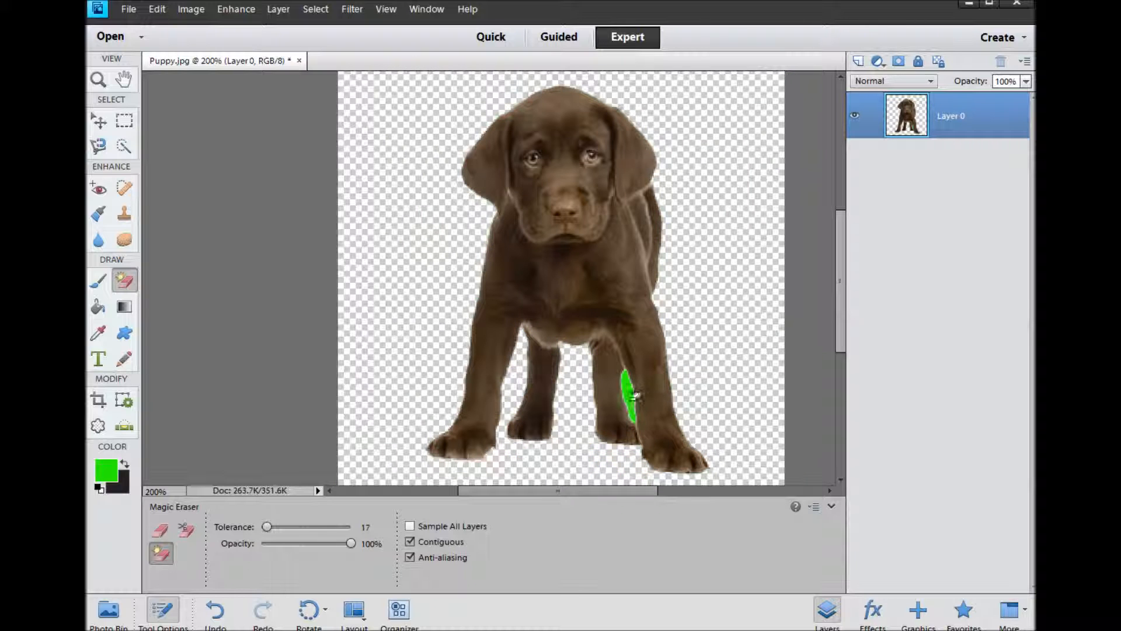
left_click(629, 399)
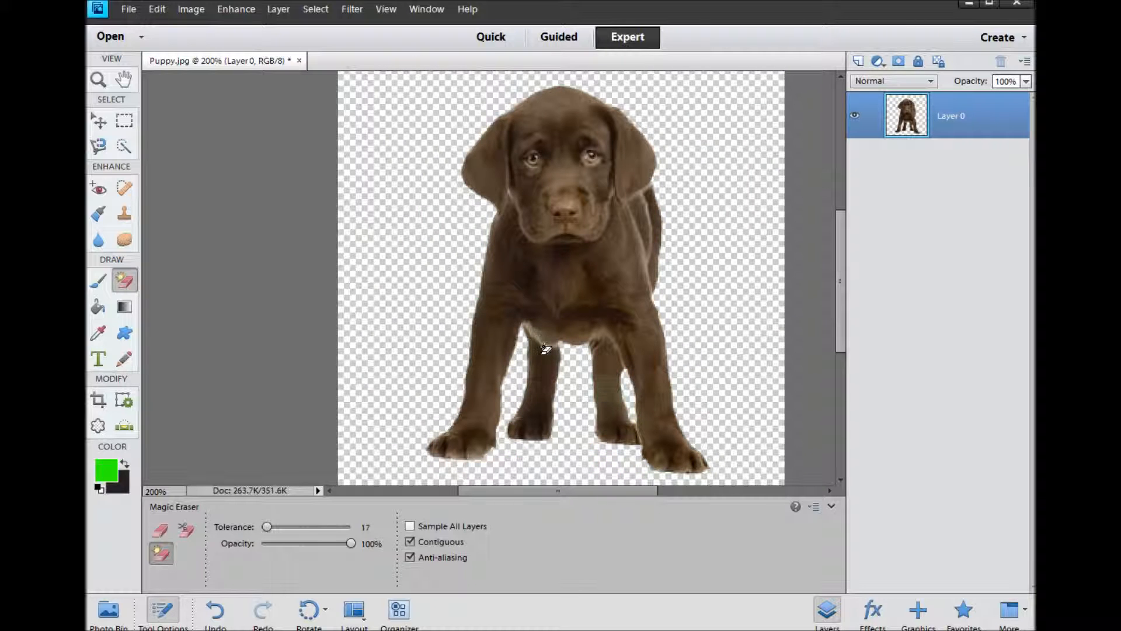
Fill the transparent background around the puppy with the green foreground colour again using the Paint Bucket.
left_click(98, 306)
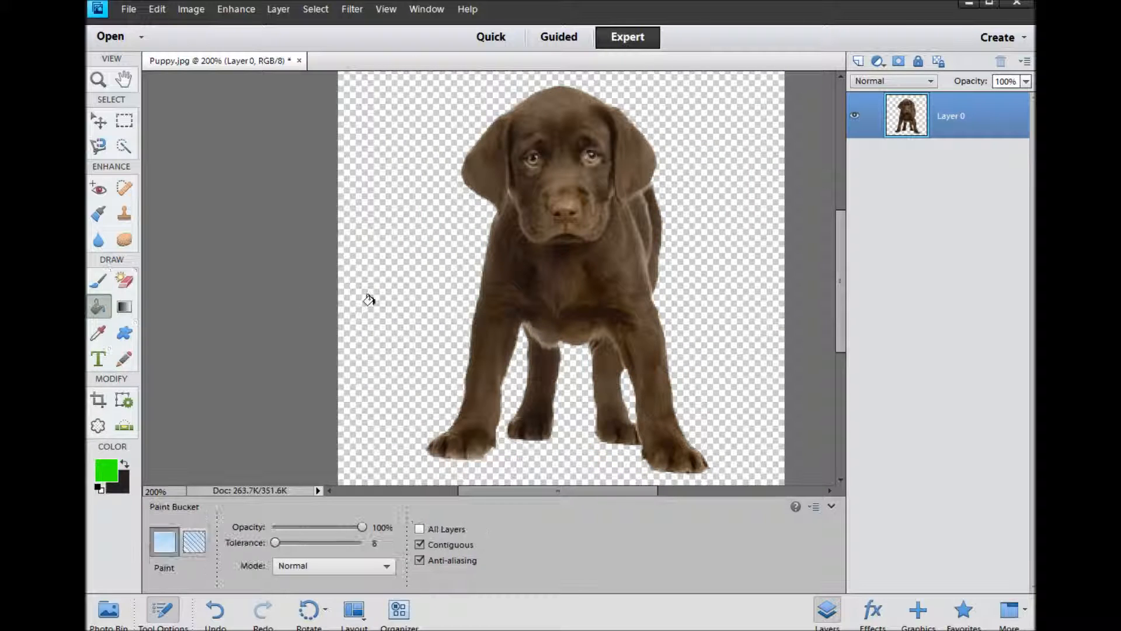
left_click(397, 315)
scroll(563, 362, "down", 1)
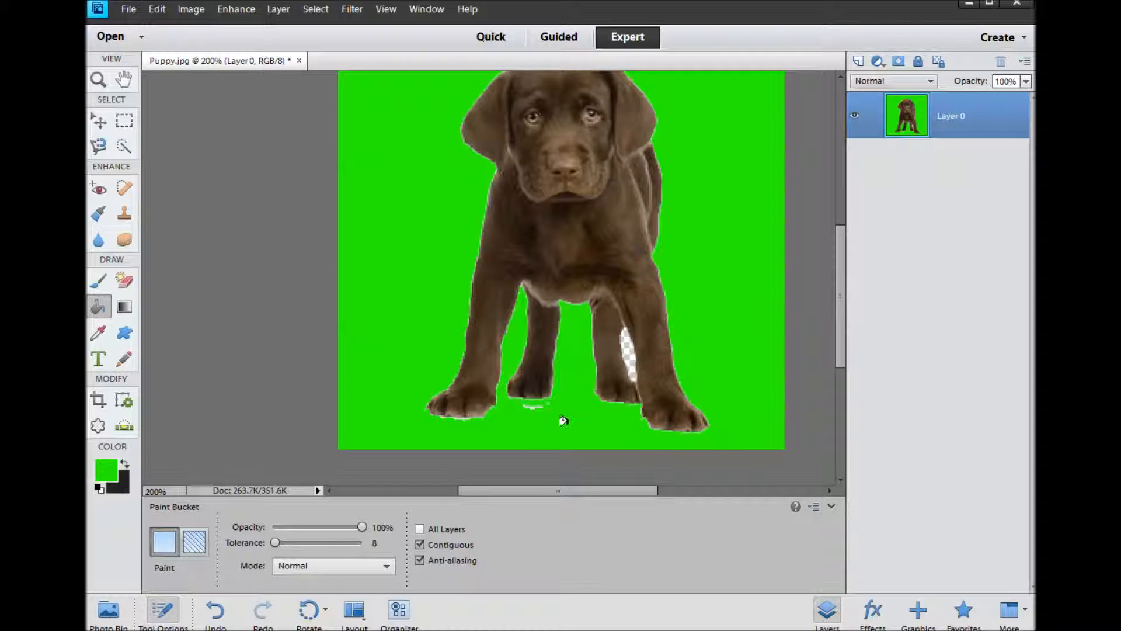
scroll(557, 391, "down", 3)
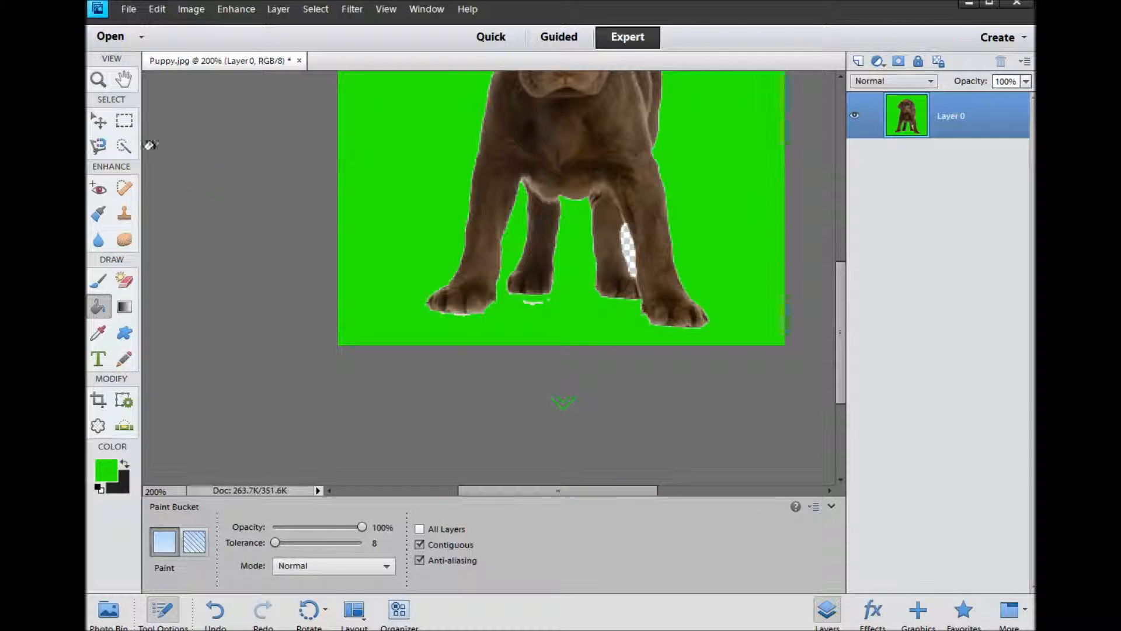
Erase the leftover white specks beneath the puppy's two left-hand paws with the regular Eraser brush.
left_click(98, 79)
left_click(543, 306)
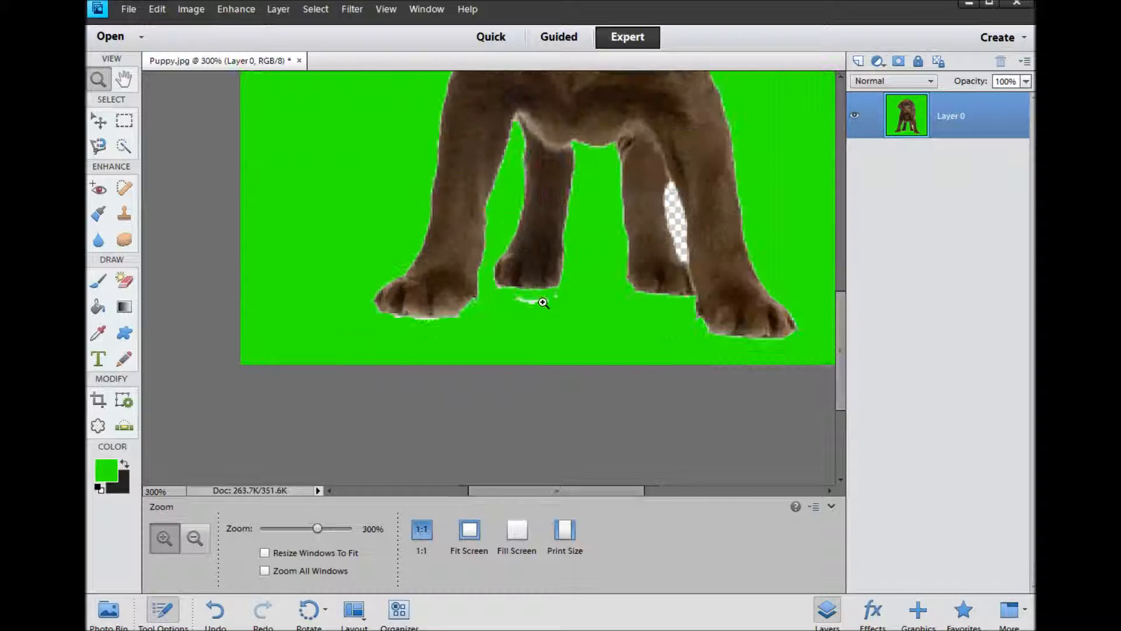
left_click(544, 304)
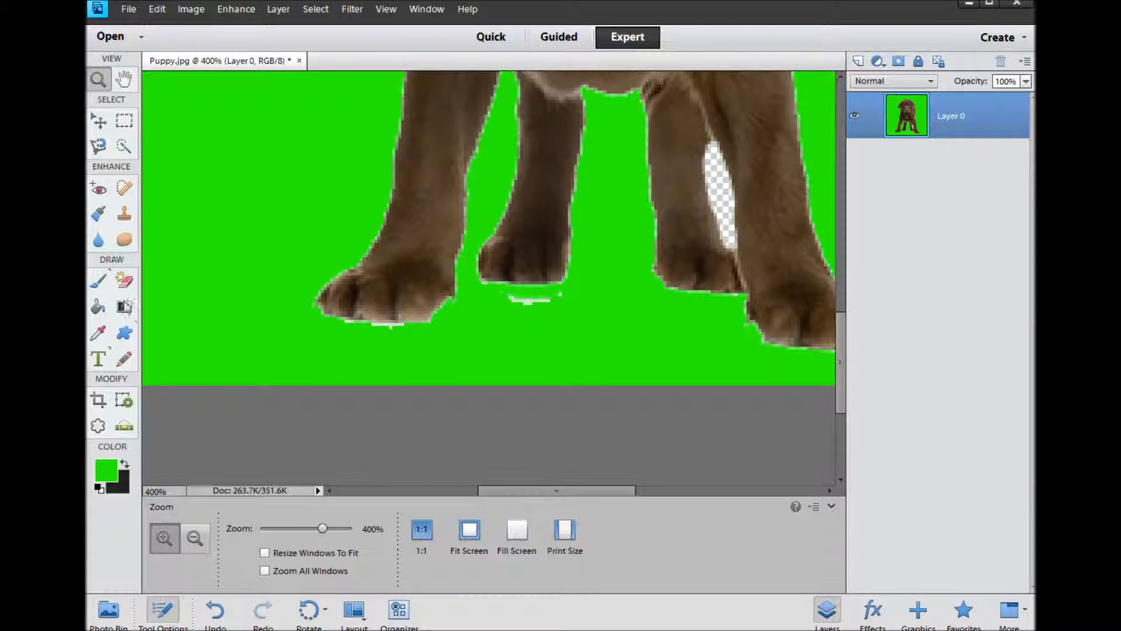
left_click(124, 281)
left_click(166, 530)
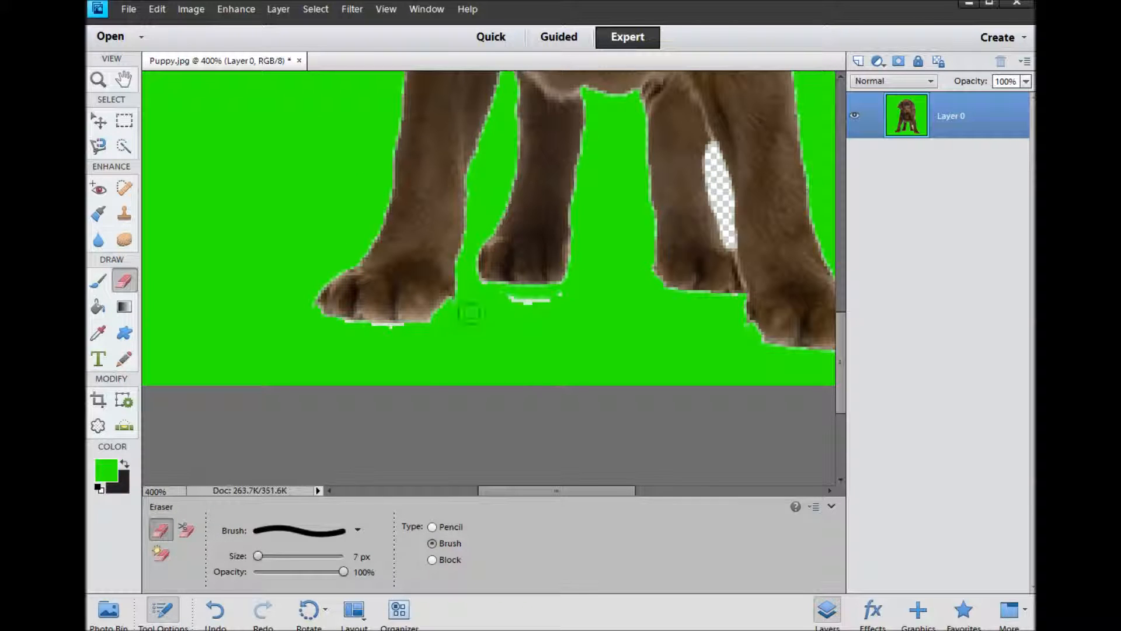
left_click_drag(564, 299, 507, 302)
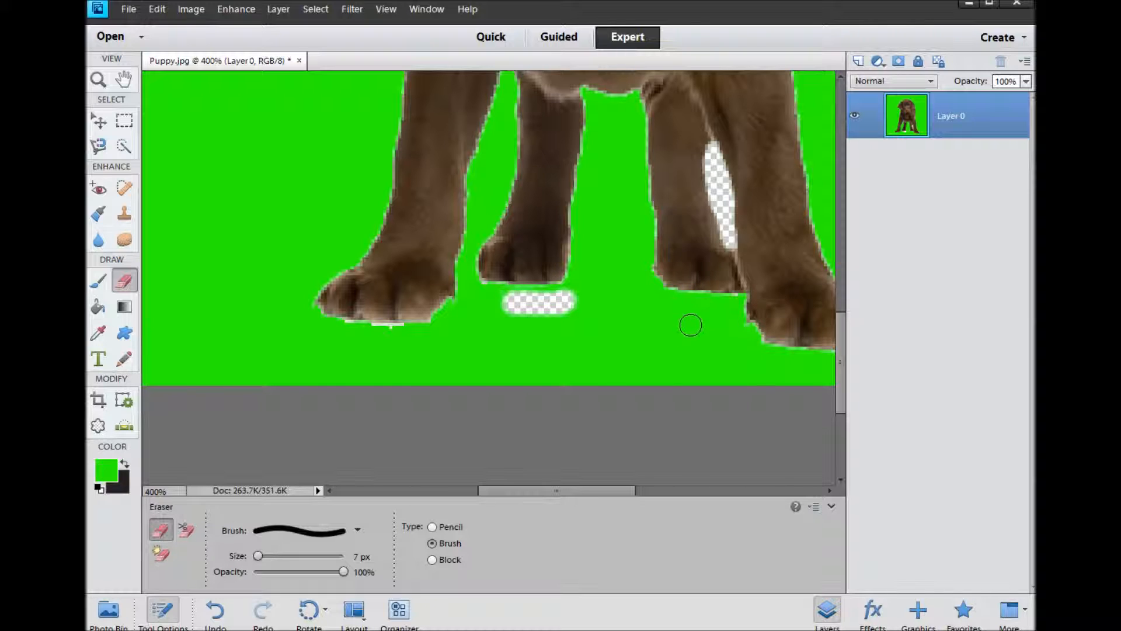
mouse_move(396, 337)
left_mouse_down()
mouse_move(342, 328)
mouse_move(362, 330)
left_mouse_up()
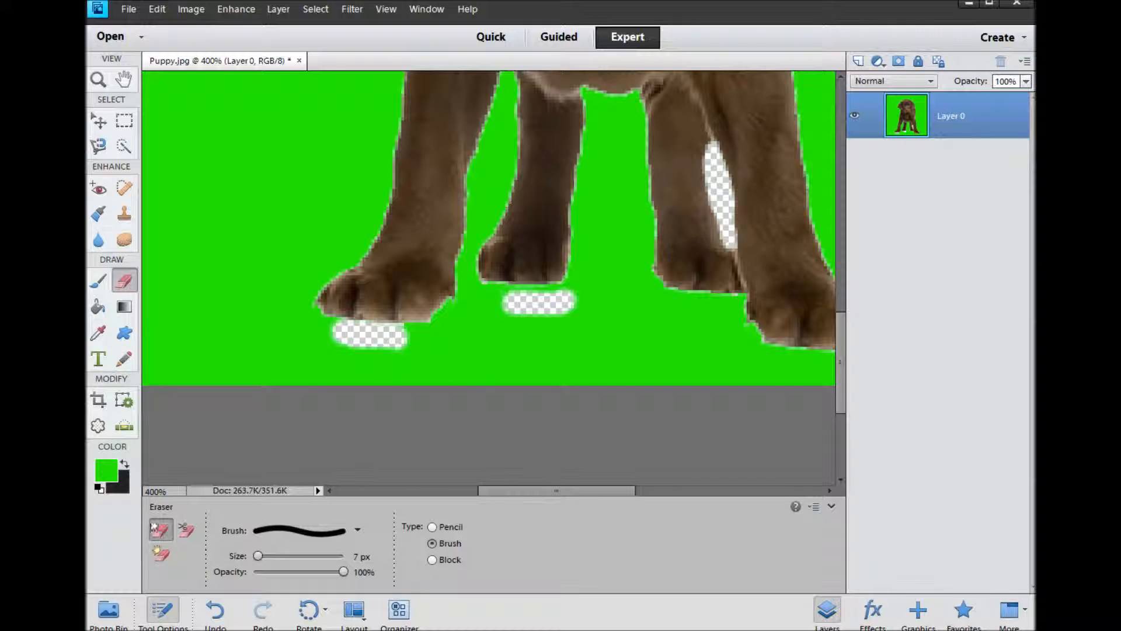
Clear the green background with the Magic Eraser and refill the transparent area with green to check for remnants.
left_click(161, 554)
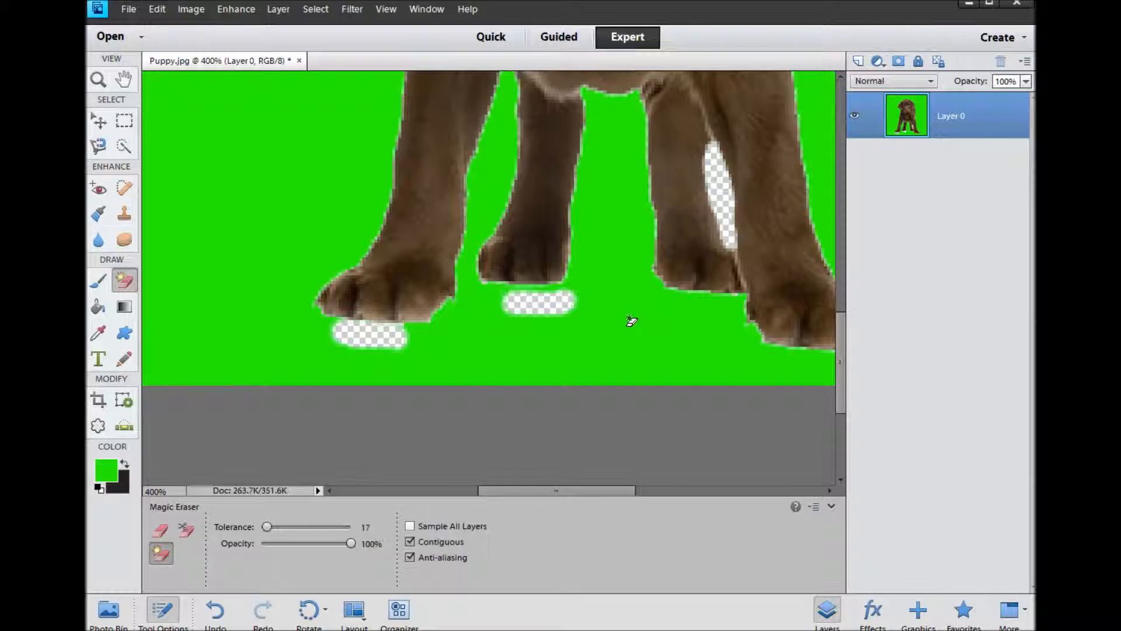
left_click(632, 321)
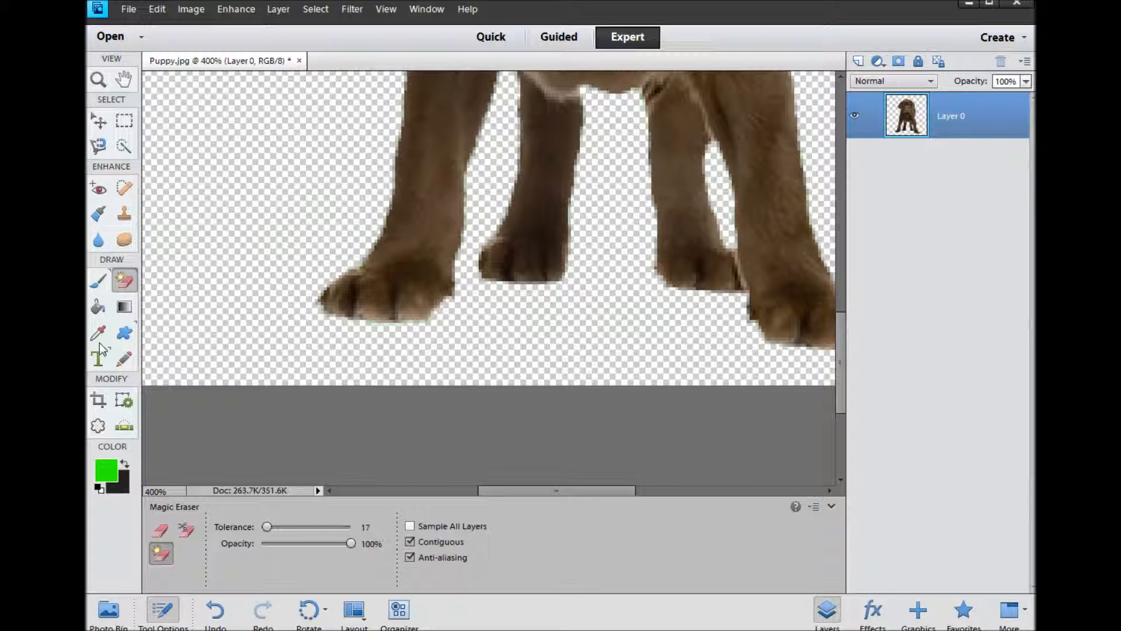
left_click(98, 307)
left_click(624, 304)
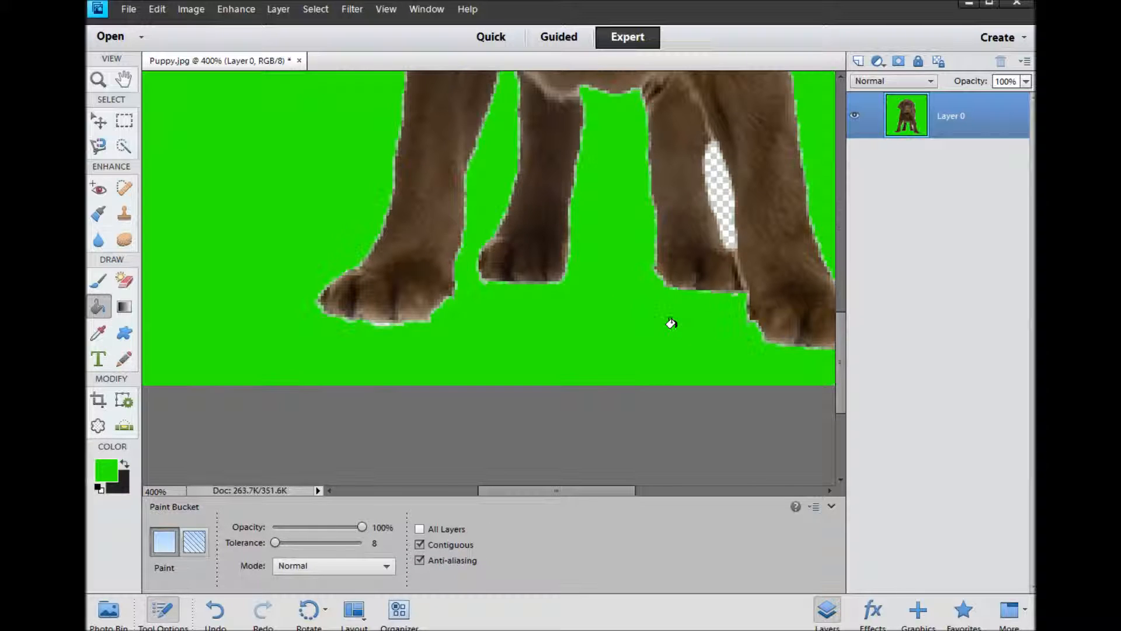
Fill the transparent gap between the puppy's right-hand legs with green and inspect the whole outline at 200% zoom for white remnants.
left_click(717, 181)
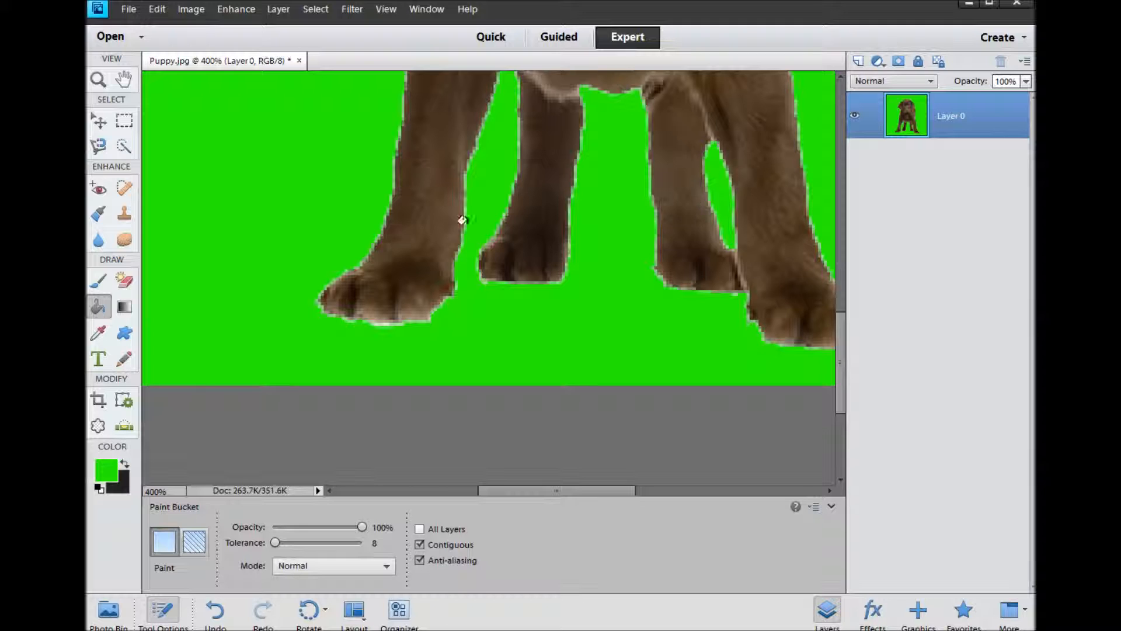
left_click(98, 79)
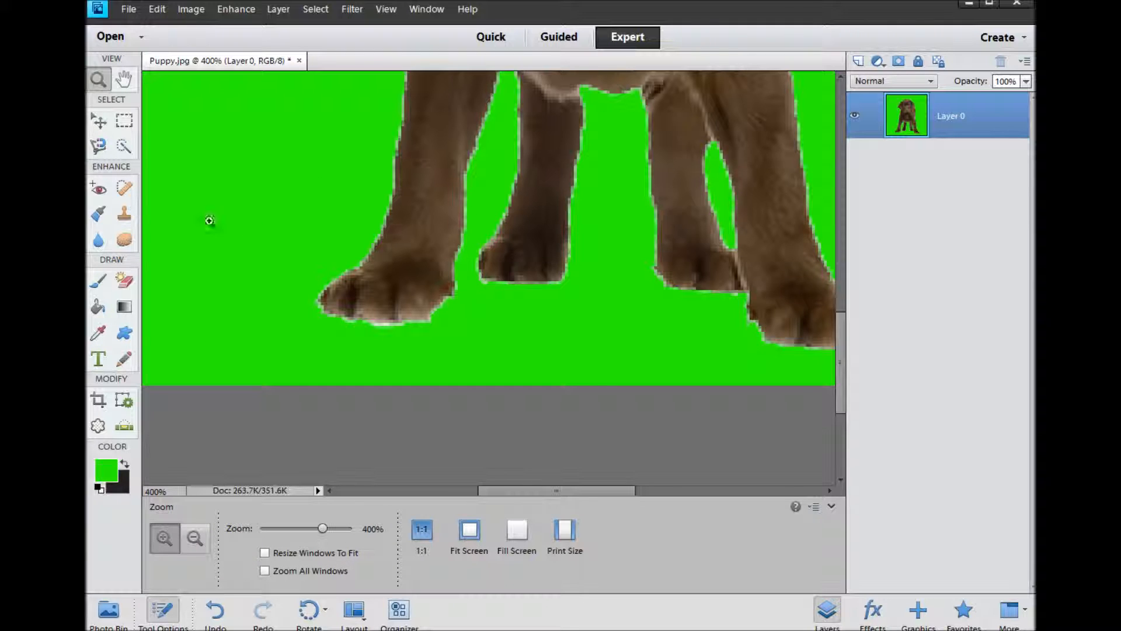
left_click(195, 538)
left_click(604, 311)
left_click(607, 311)
scroll(608, 309, "up", 3)
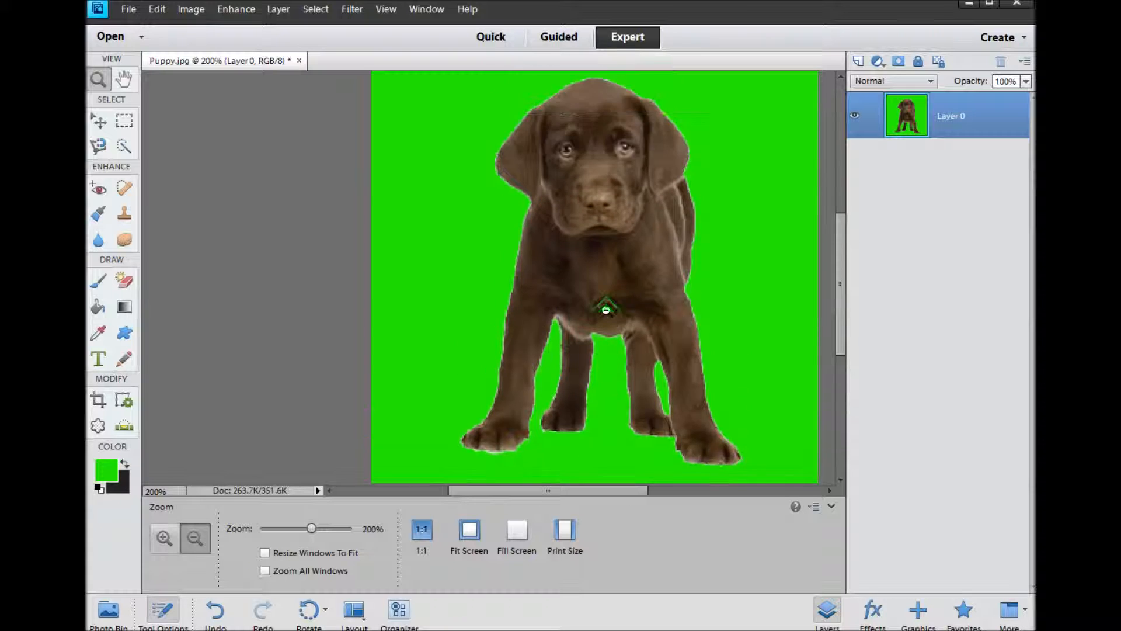
scroll(608, 296, "down", 1)
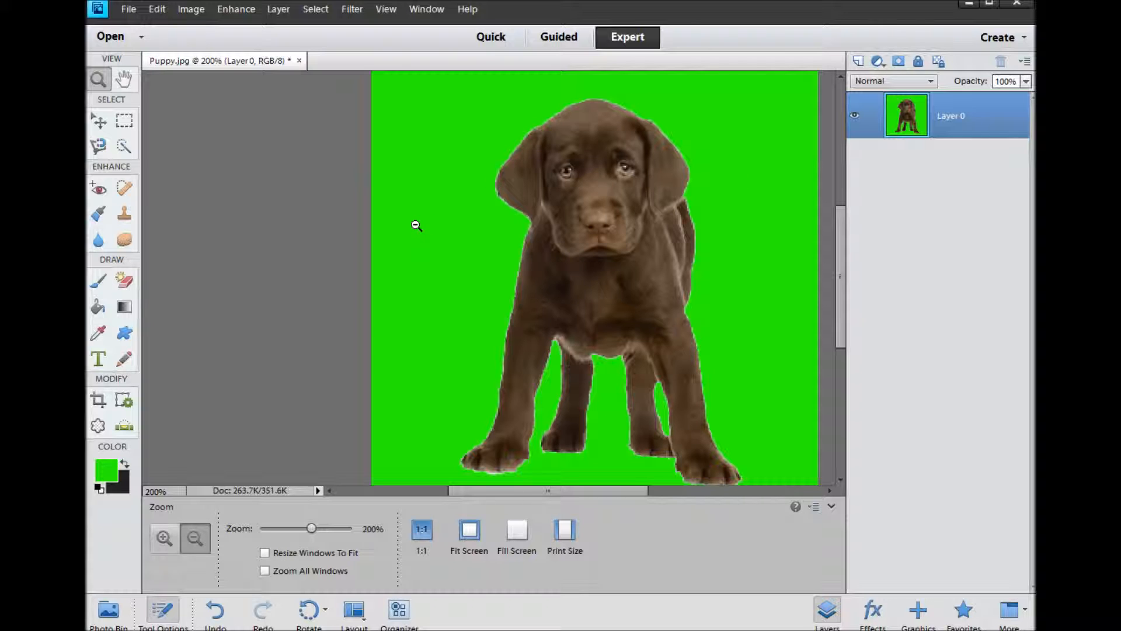
scroll(419, 226, "down", 1)
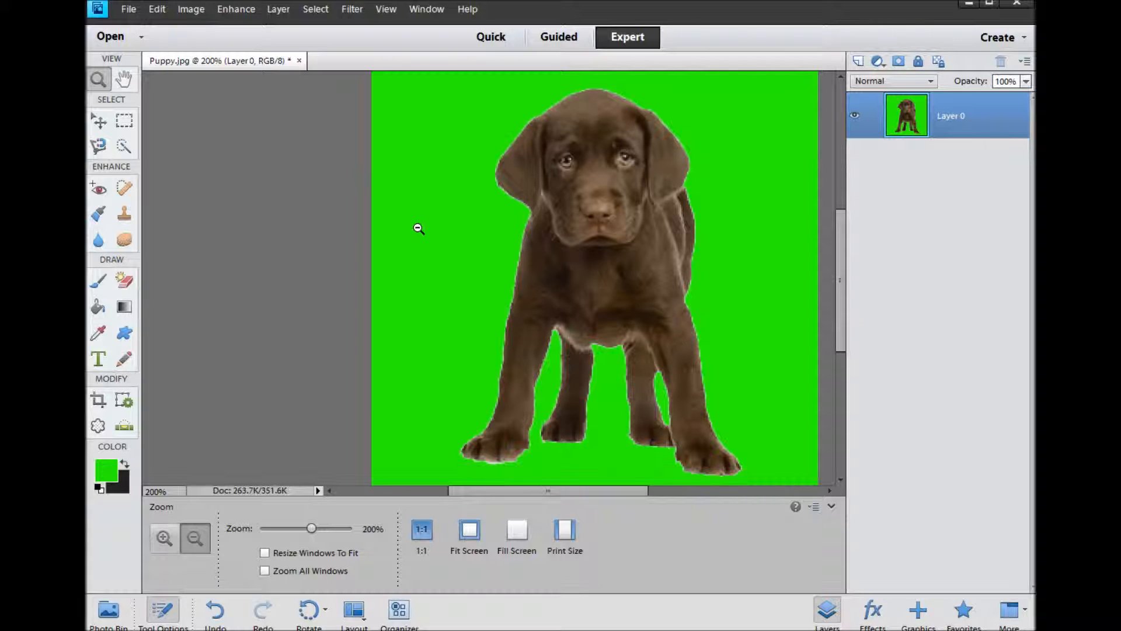
scroll(418, 233, "down", 2)
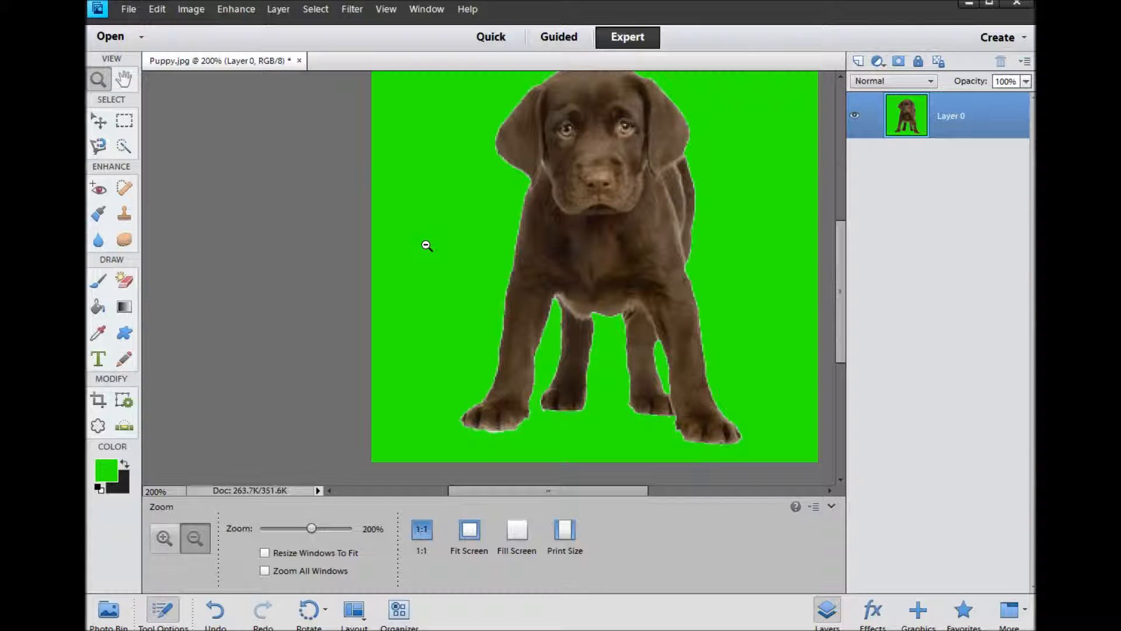
scroll(425, 243, "down", 2)
scroll(430, 248, "up", 3)
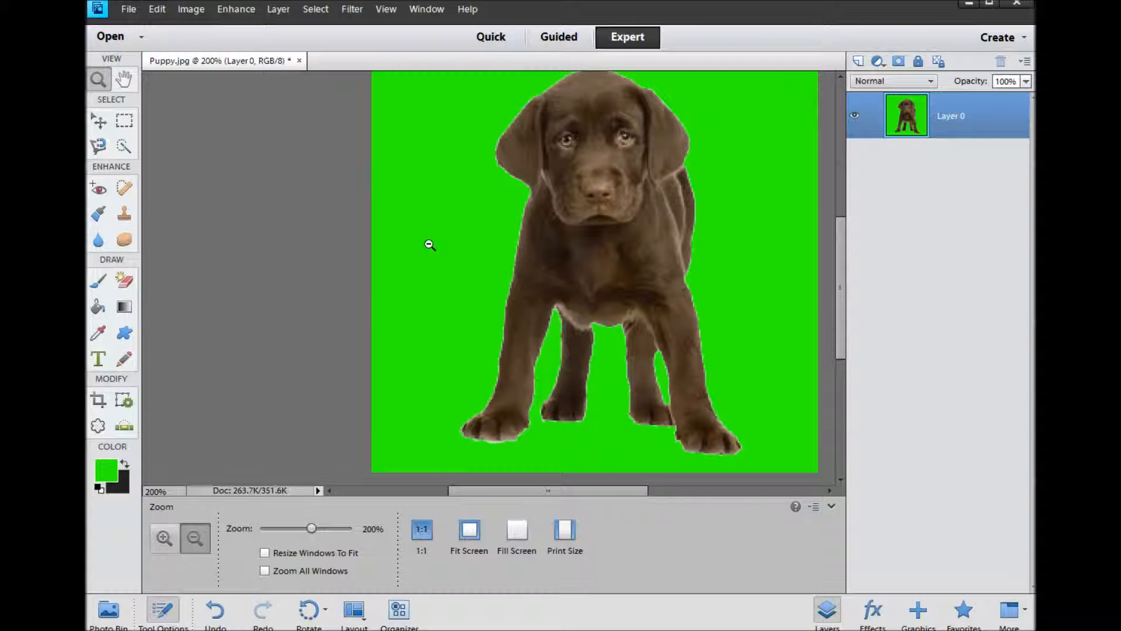
Erase the green background and the green gap between the right-hand legs with the Magic Eraser.
left_click(133, 285)
left_click(470, 244)
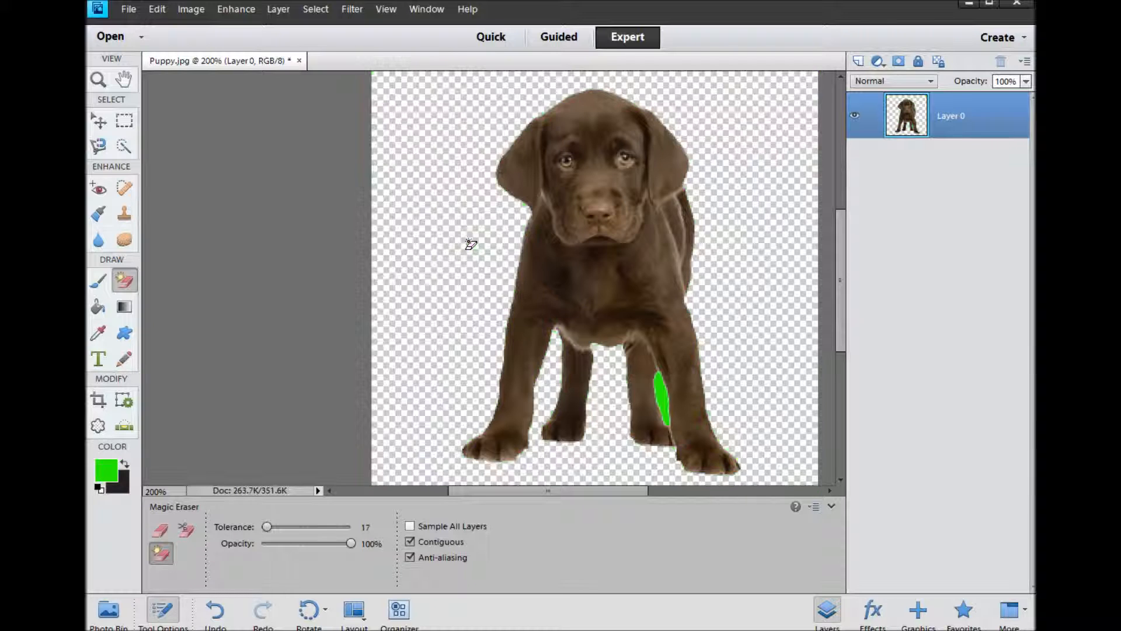
left_click(664, 396)
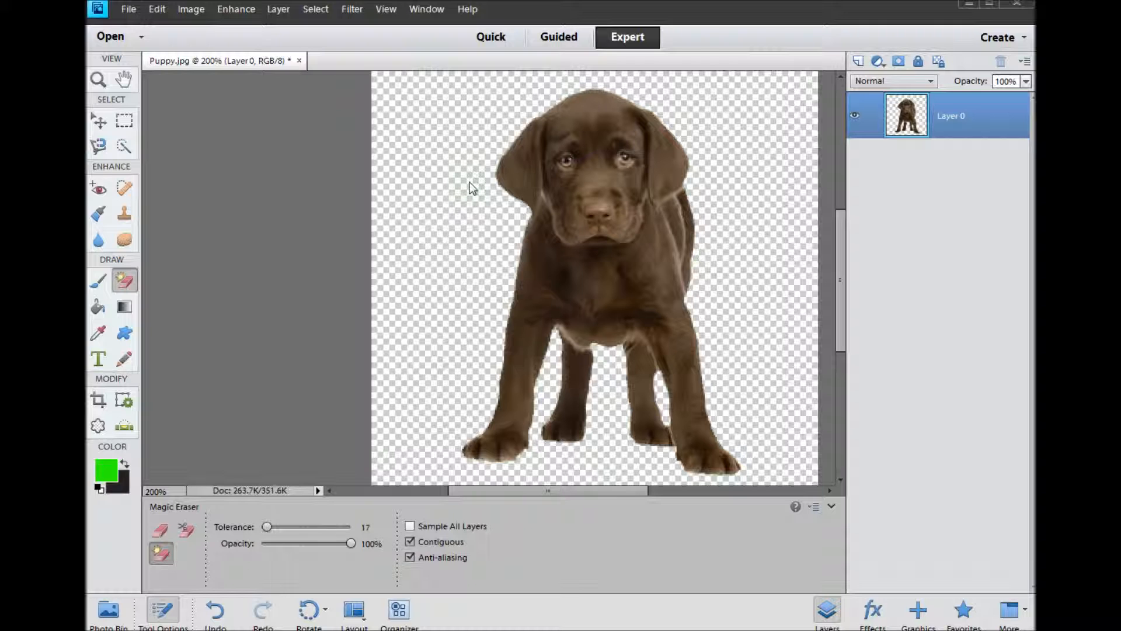
Start saving the image under a new name in My Comp Lit > My Photoshop > My Pics on the H: network drive.
left_click(128, 9)
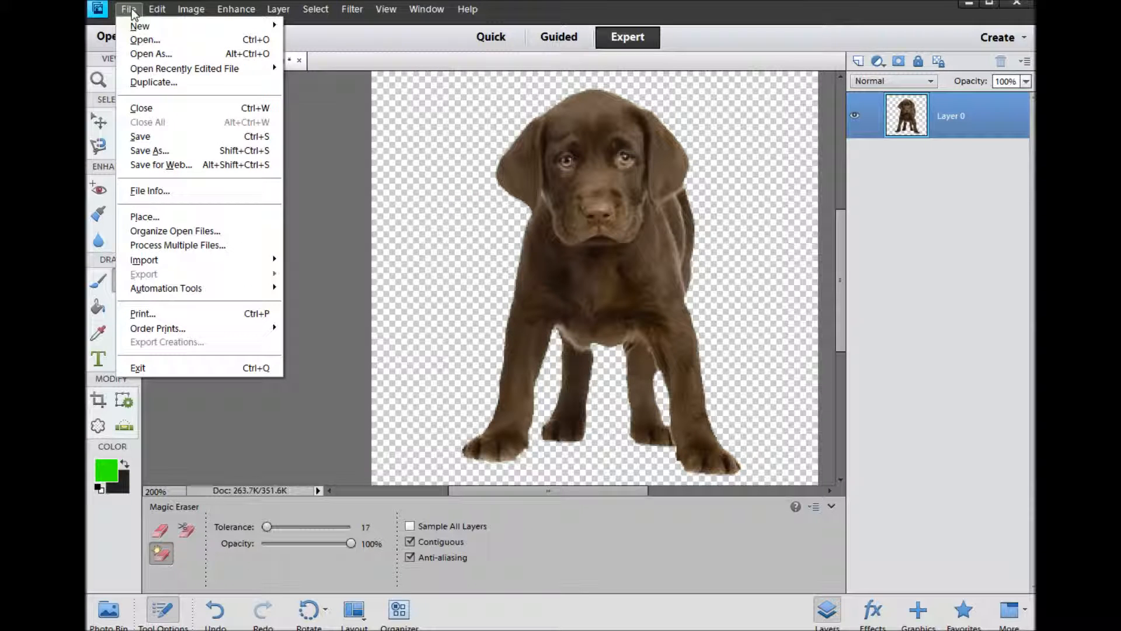
left_click(153, 150)
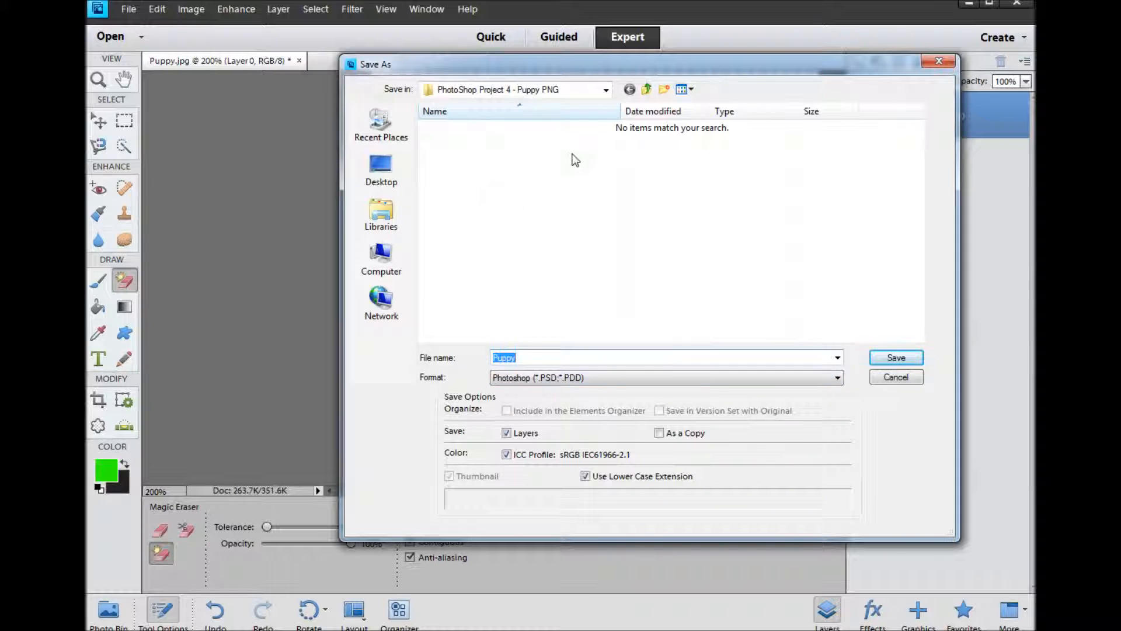
left_click(401, 271)
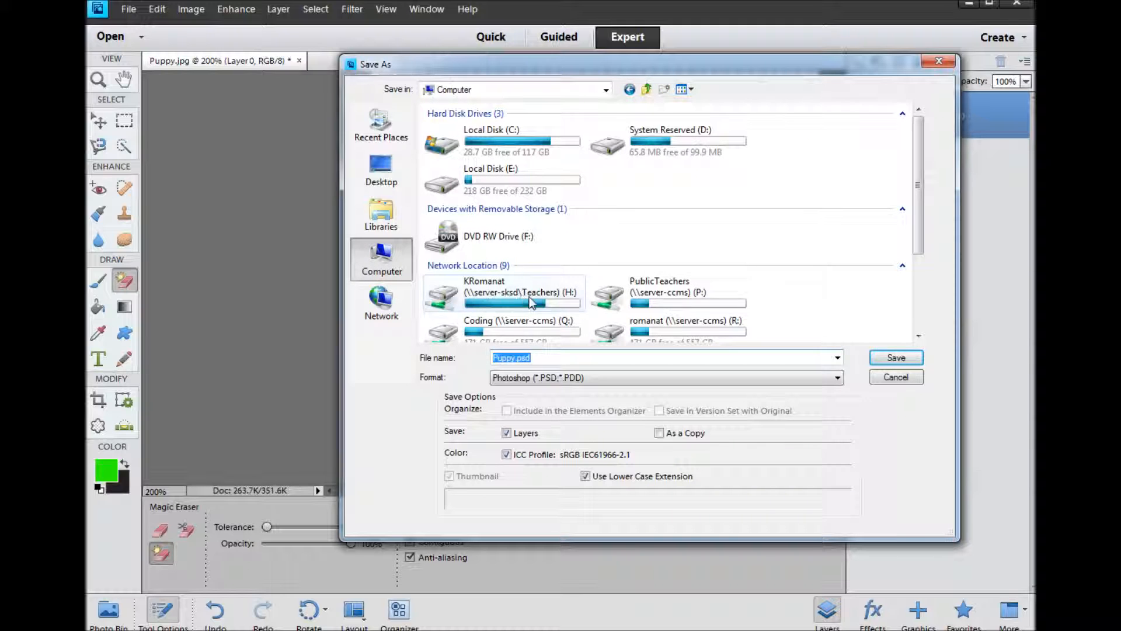
double_click(526, 298)
double_click(474, 128)
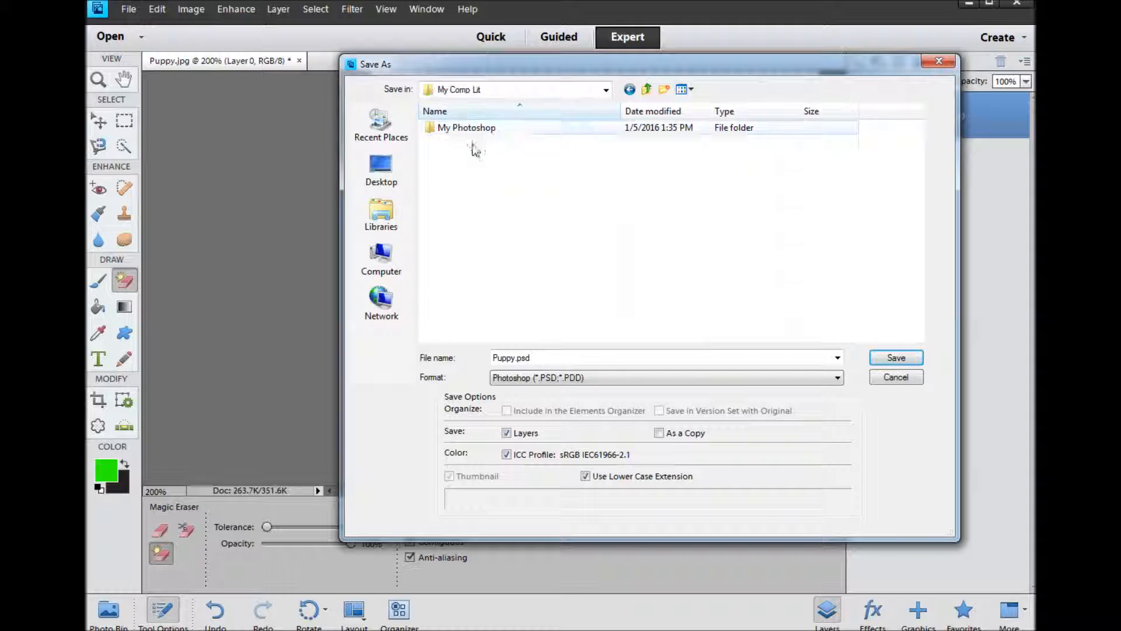
left_click(478, 128)
double_click(478, 129)
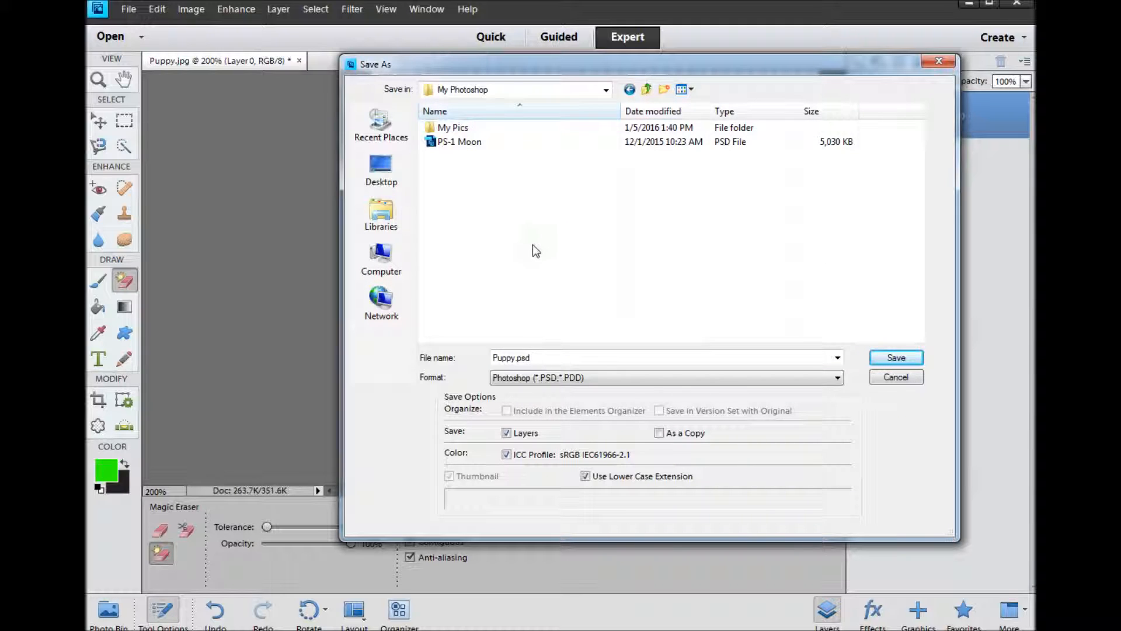
double_click(453, 127)
Set the save format to PNG and name the file "PS-4 Puppy PNG".
left_click(514, 377)
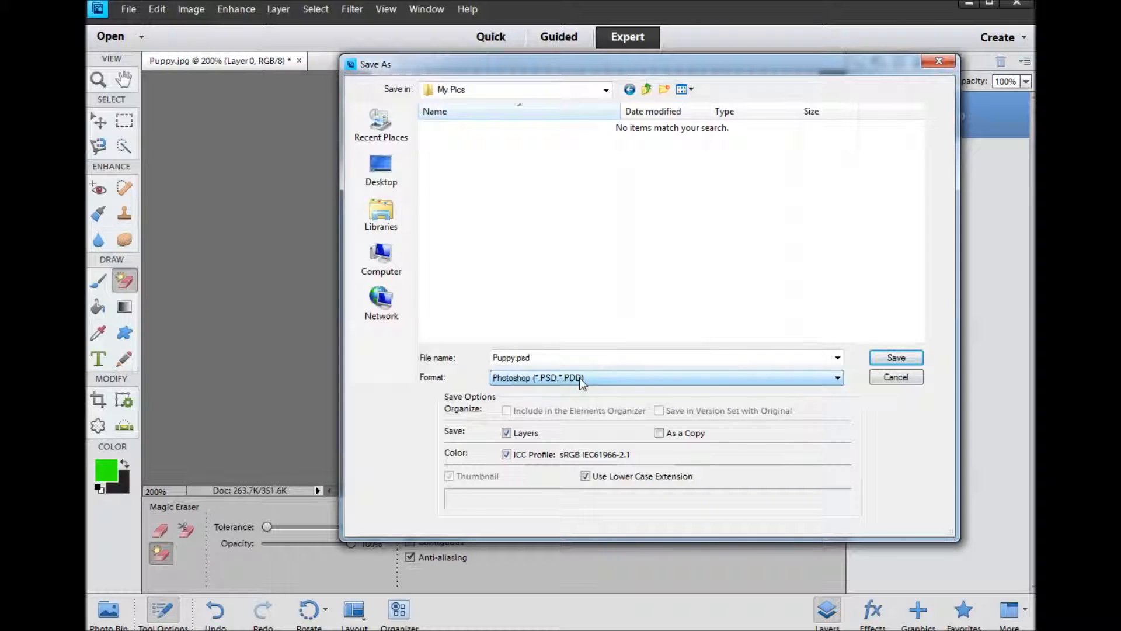
left_click(838, 378)
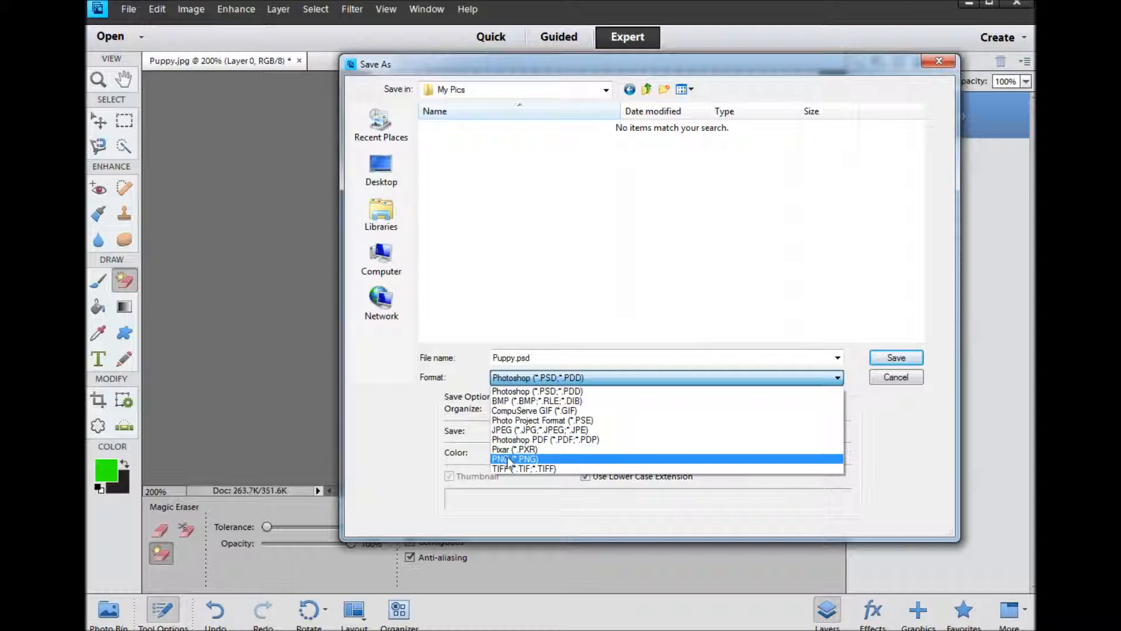
left_click(529, 459)
double_click(547, 359)
left_click(552, 359)
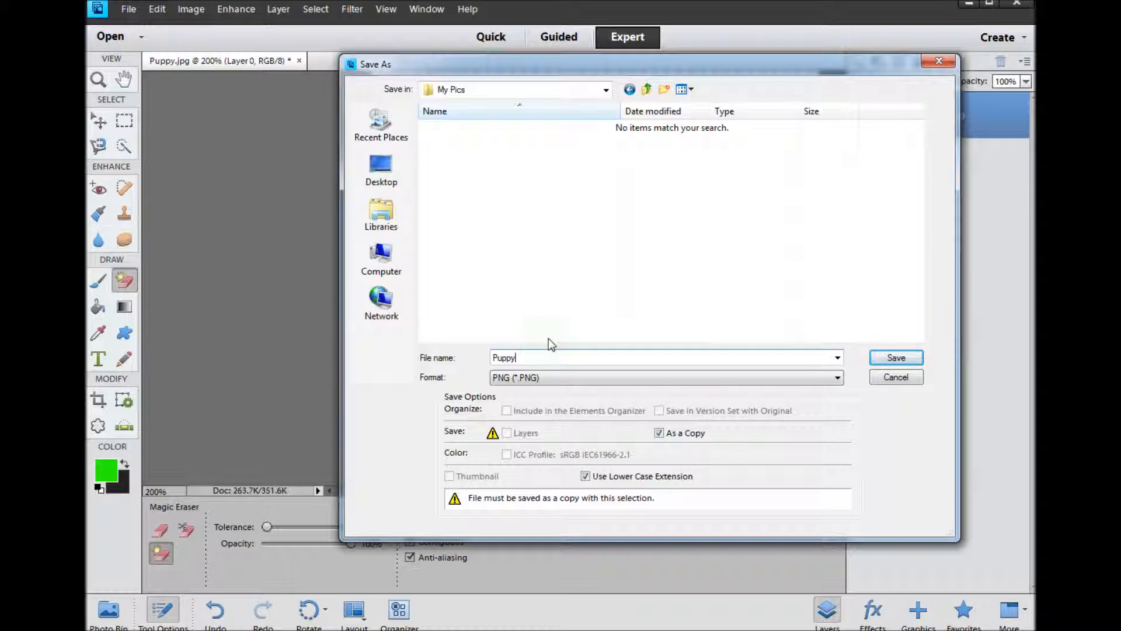
type("P")
key("BackSpace")
key("BackSpace")
key("BackSpace")
key("BackSpace")
key("BackSpace")
key("BackSpace")
key("BackSpace")
type("PS-4")
Save the PNG file with the interlace option set to None.
left_click(893, 359)
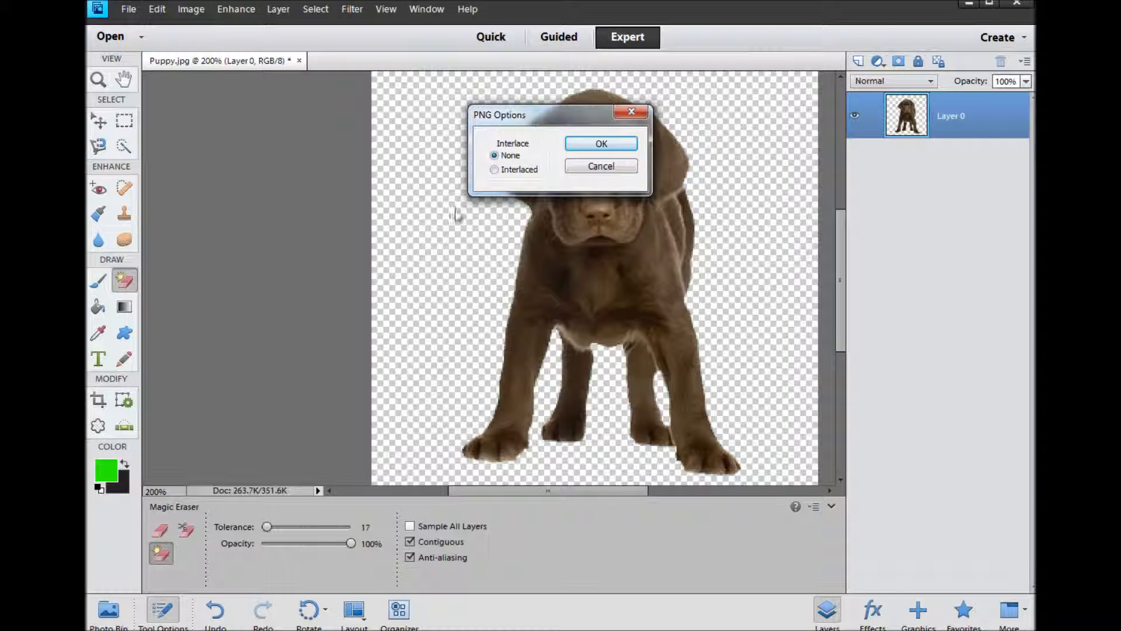
left_click_drag(541, 120, 561, 164)
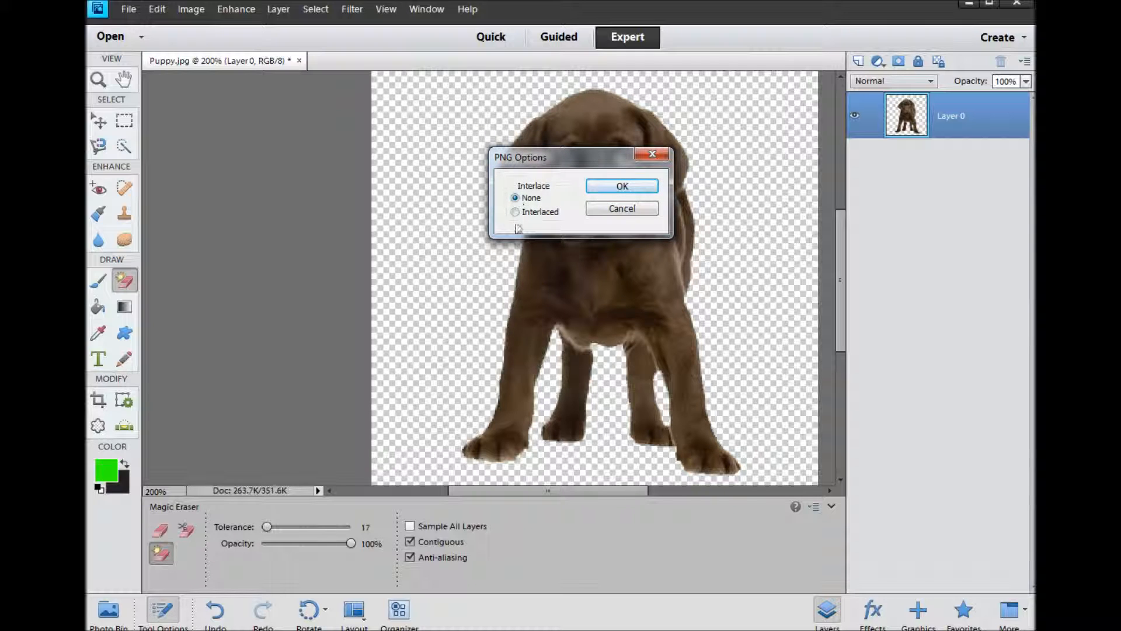
left_click(622, 187)
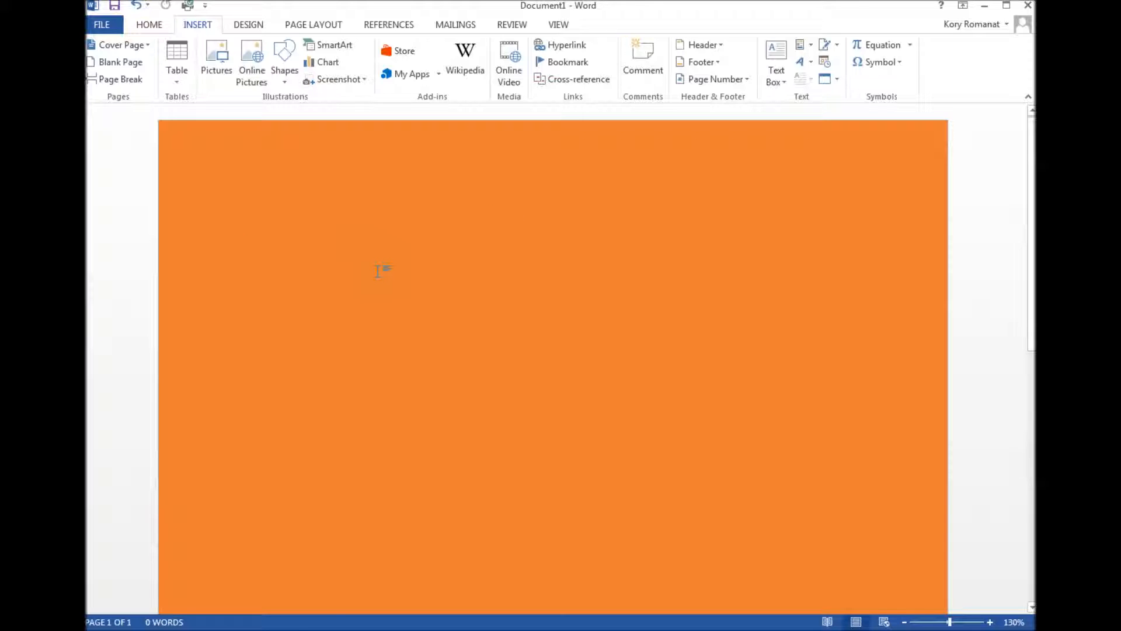
In Word, insert the picture PS-4 Puppy PNG from My Pics into the orange document and check its transparent background.
left_click(217, 65)
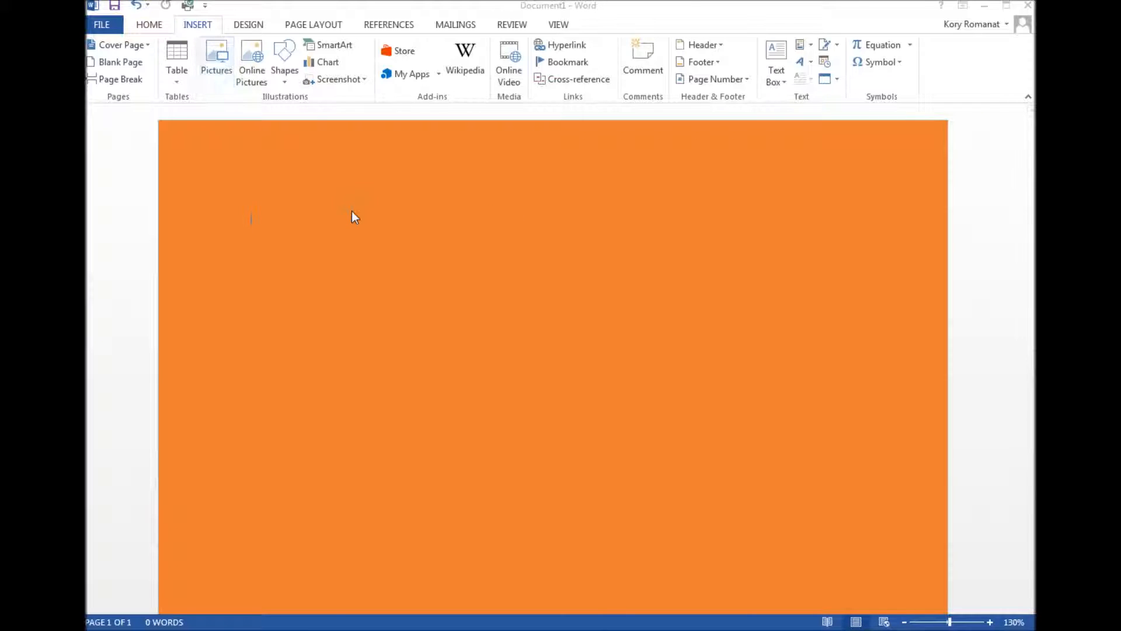
left_click(261, 113)
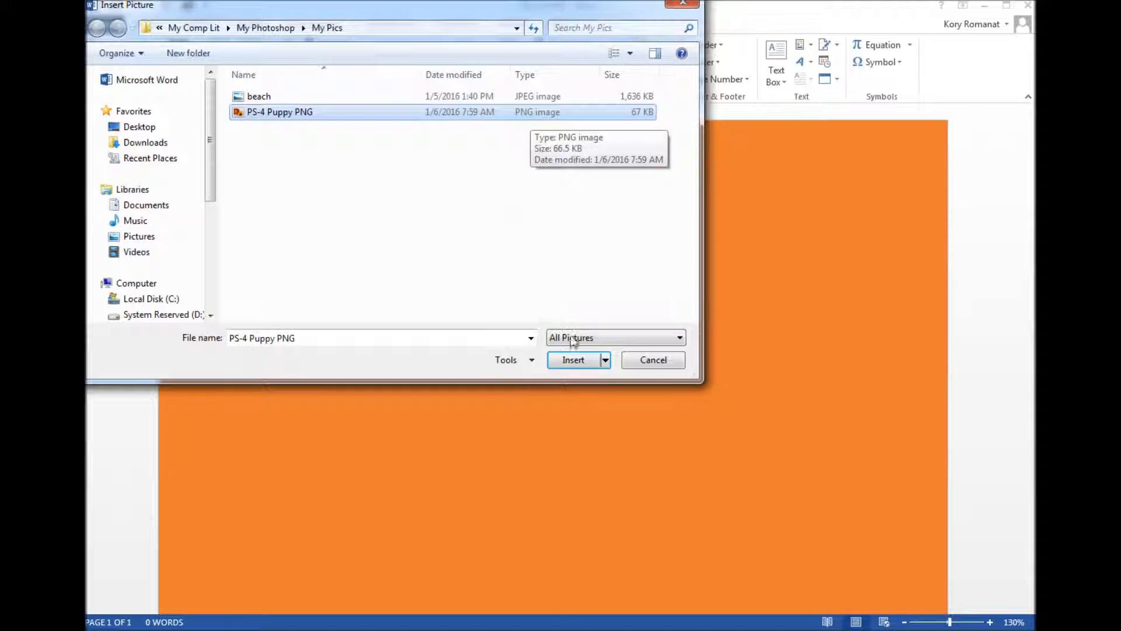
left_click(573, 360)
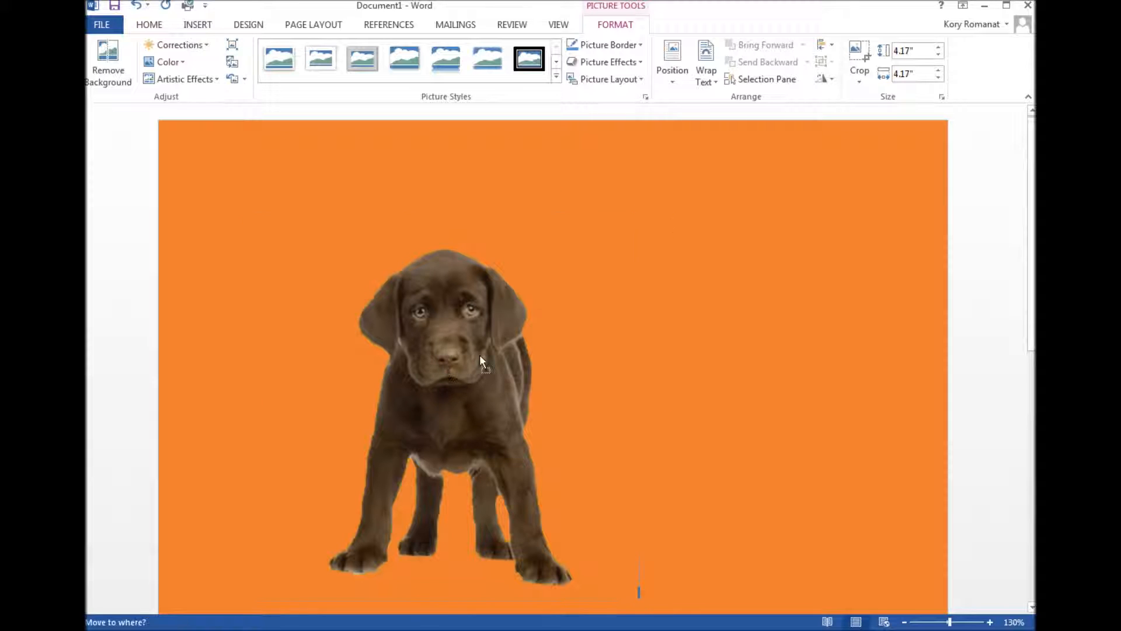
left_click(786, 426)
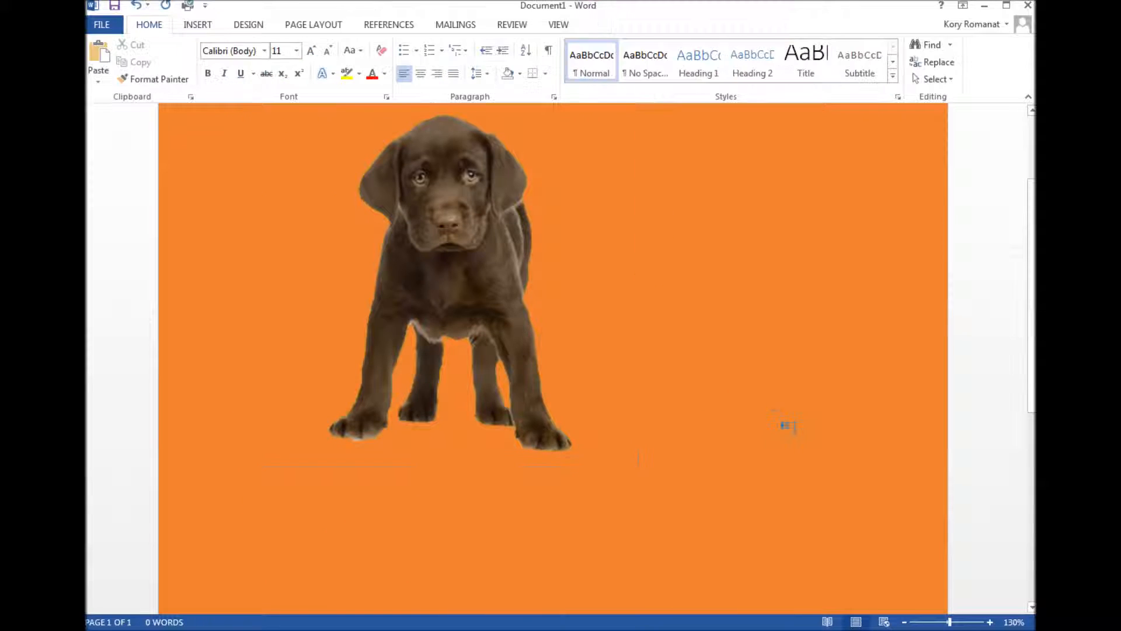
left_click(633, 356)
scroll(636, 362, "down", 3)
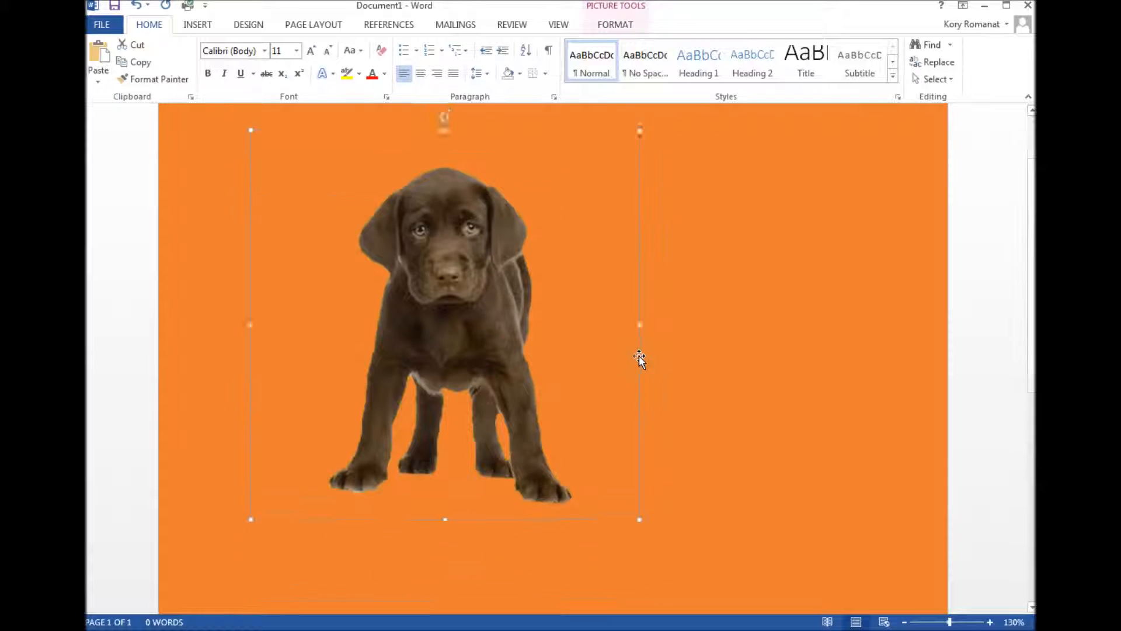
scroll(637, 368, "up", 1)
left_click(768, 347)
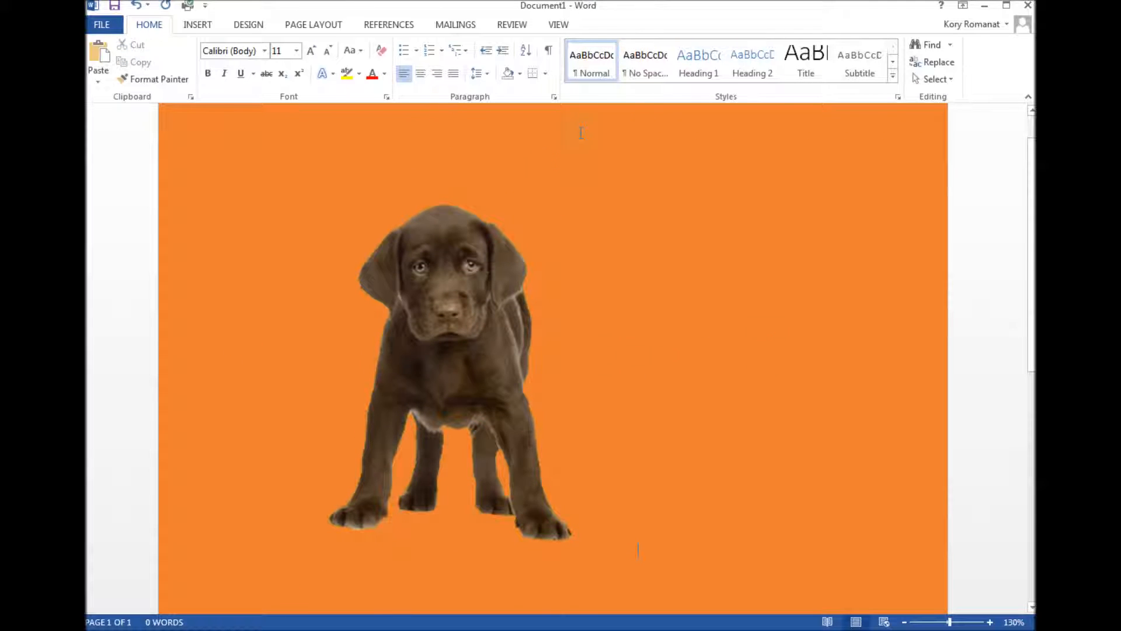
Switch to Publisher, insert the puppy PNG on the blue page, and enlarge it to about 5.54 x 5.54 in above the page's middle.
left_click(718, 630)
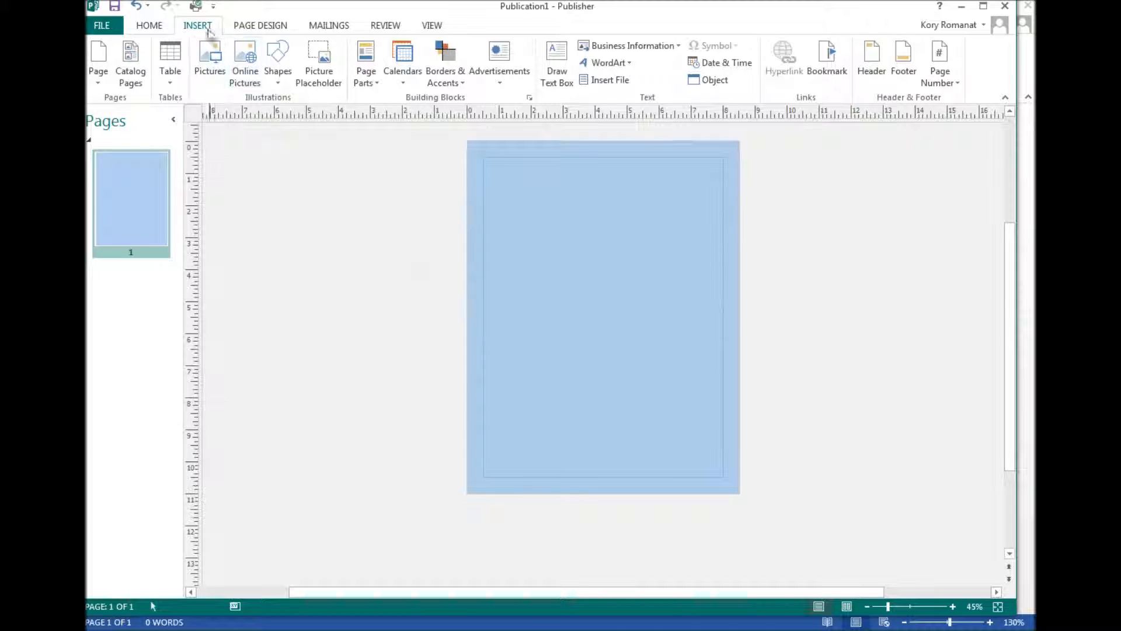
double_click(269, 115)
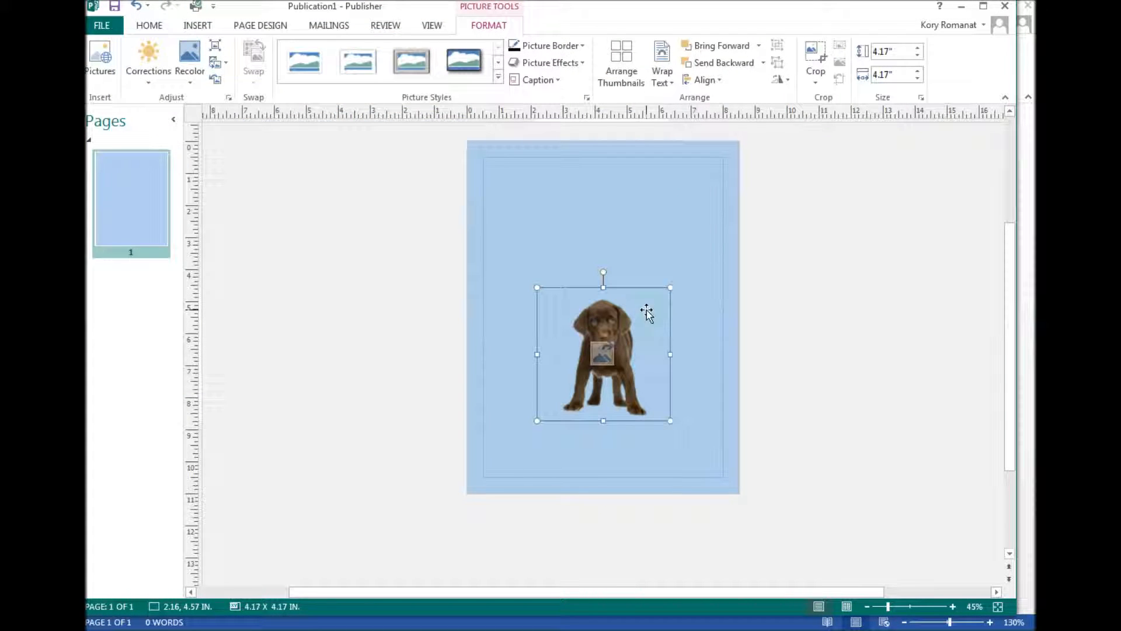
left_click_drag(623, 351, 610, 289)
left_click_drag(657, 357, 622, 348)
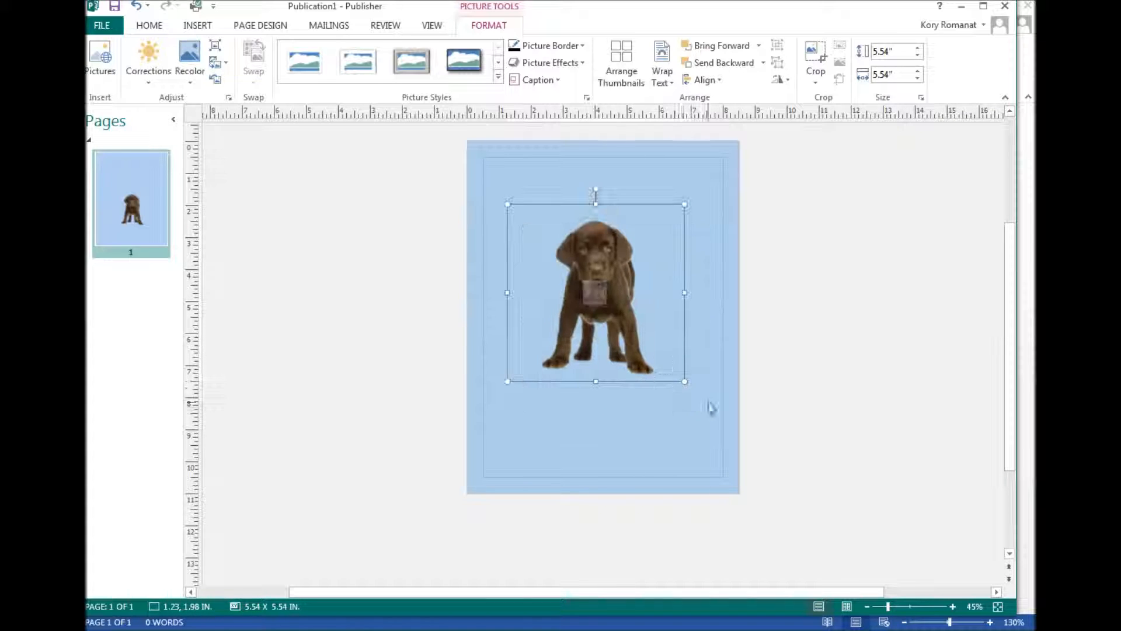
left_click_drag(620, 268, 625, 273)
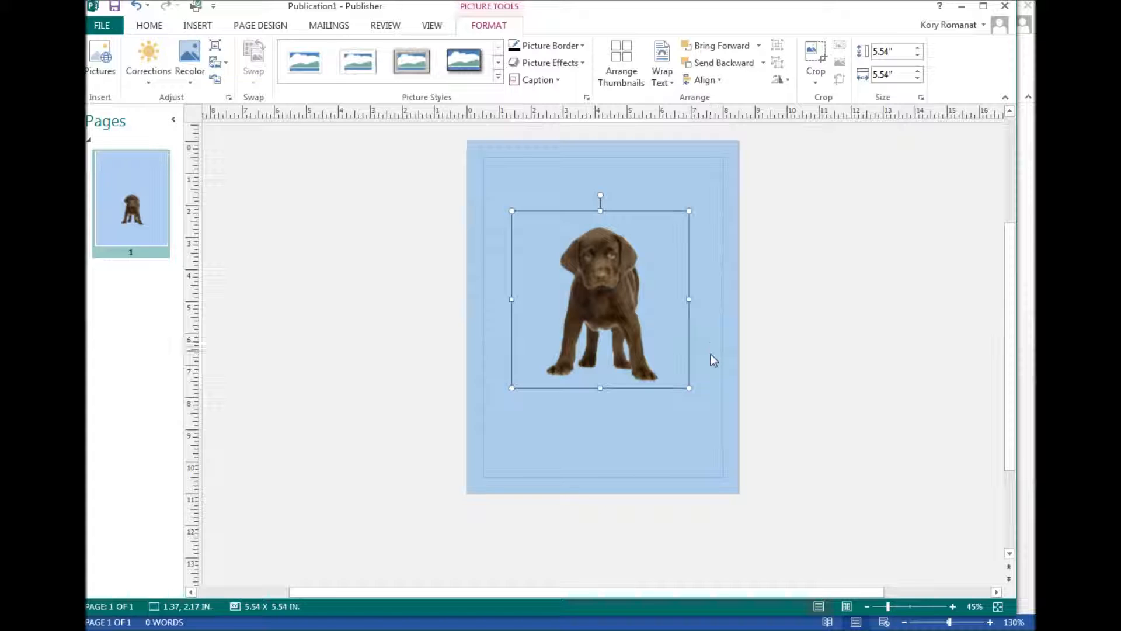
left_click(696, 416)
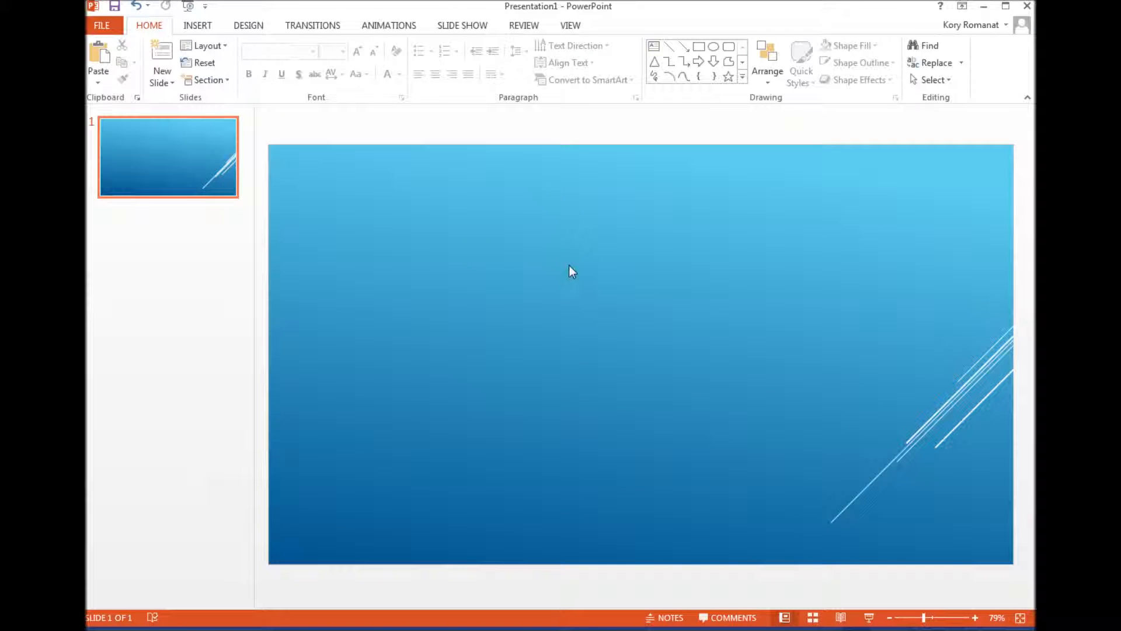
In PowerPoint, insert the puppy PNG picture onto the blue gradient slide.
left_click(197, 25)
left_click(175, 61)
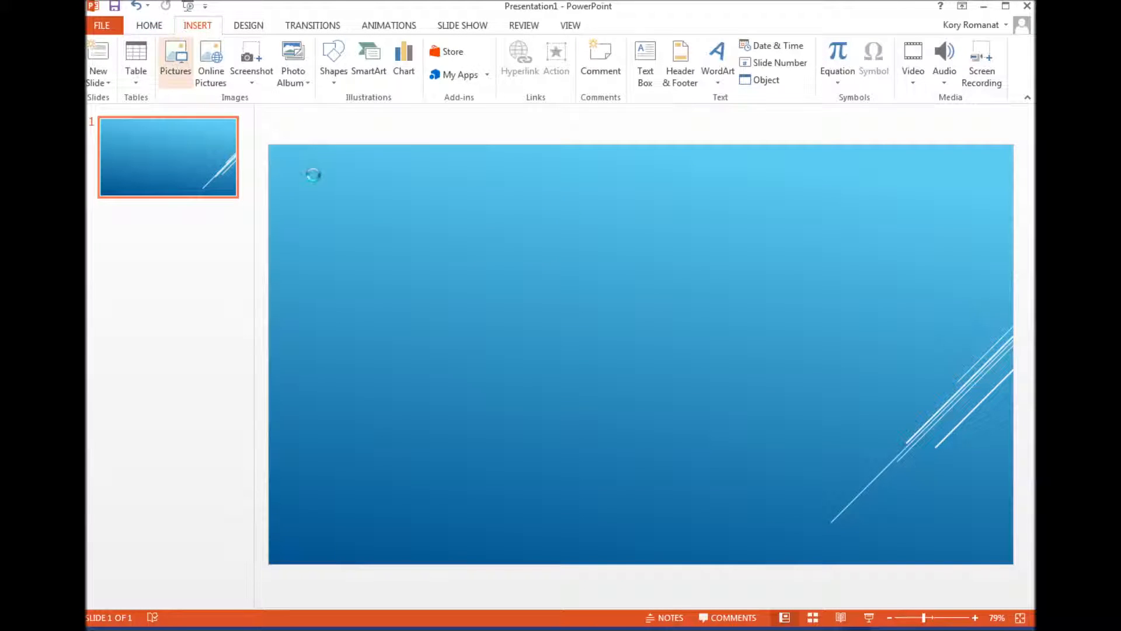
double_click(263, 117)
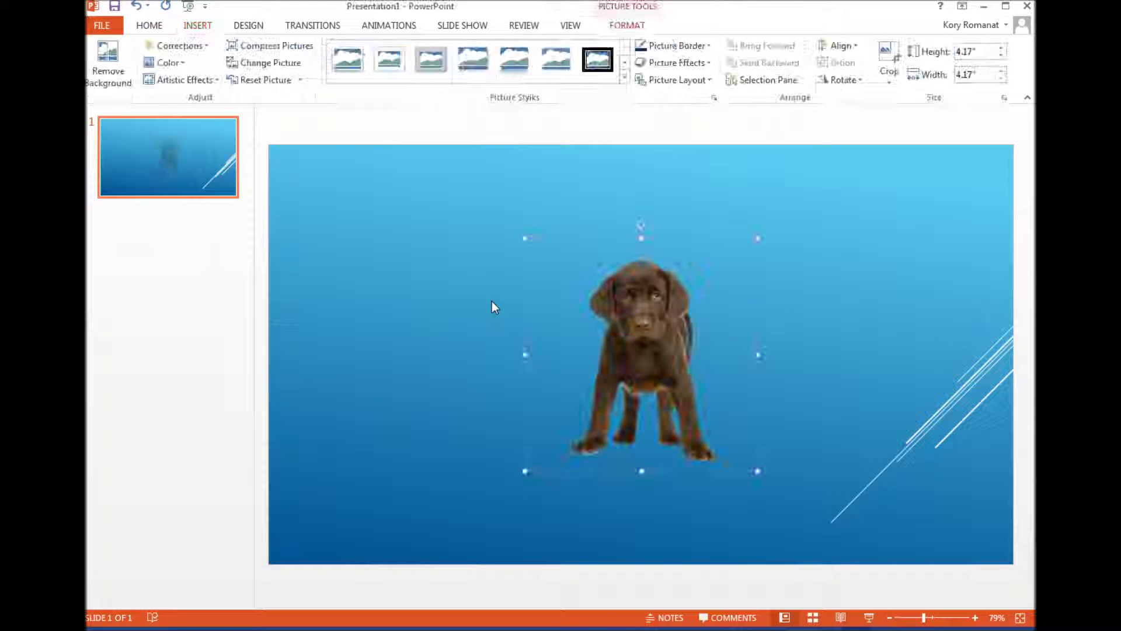
Enlarge the puppy picture proportionally and place it near the centre of the slide, then deselect it.
left_click_drag(616, 383, 571, 341)
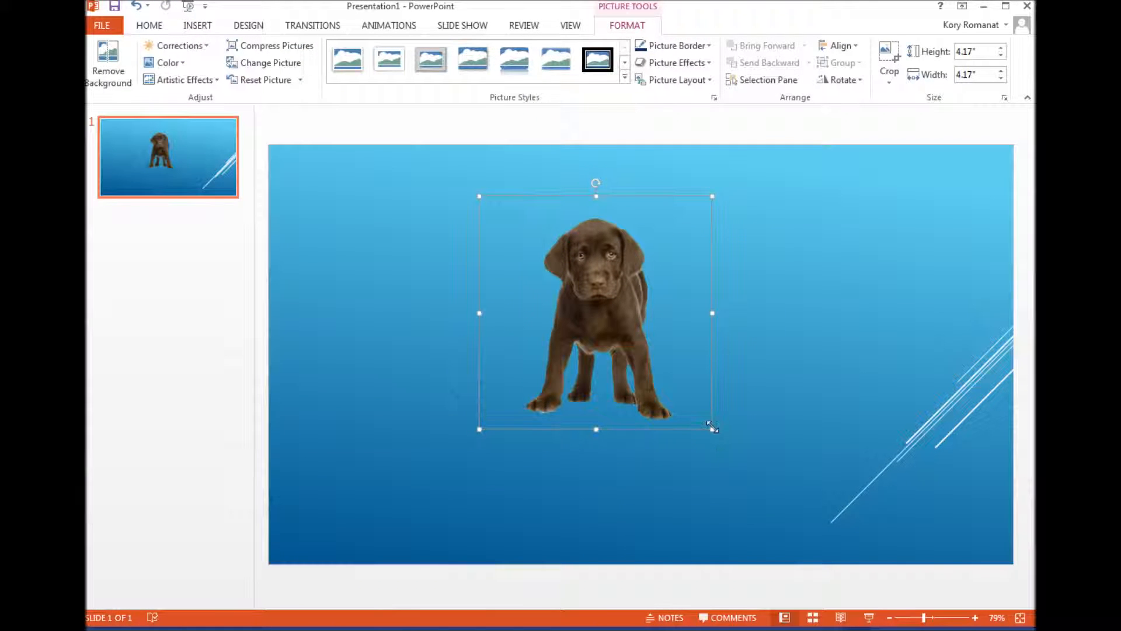
left_click_drag(713, 430, 782, 498)
left_click(849, 375)
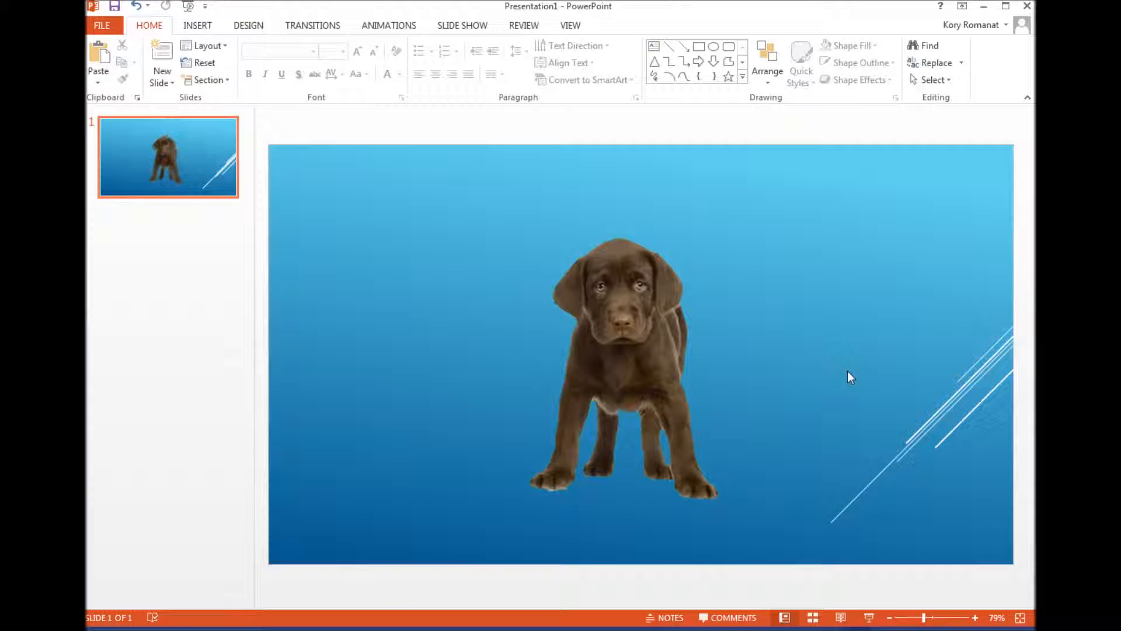